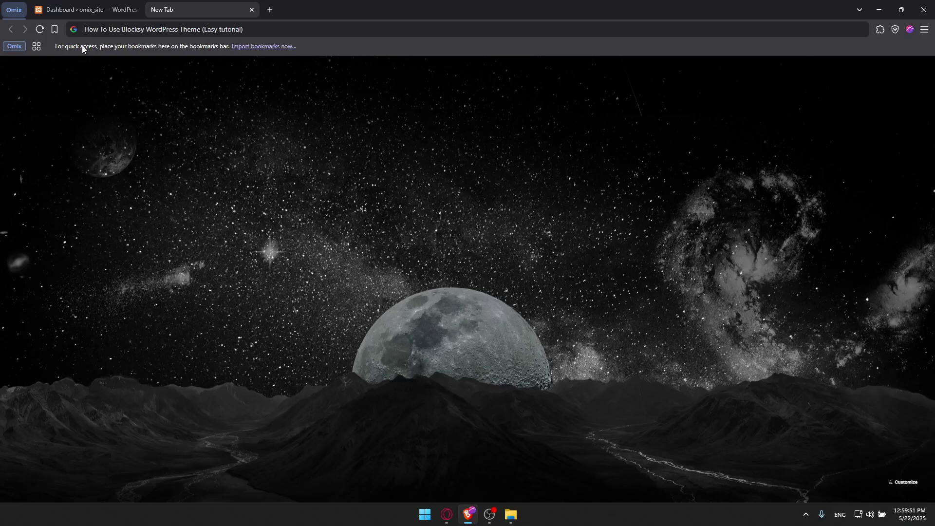
# - Close the spare New Tab and go to the dashboard's Appearance > Themes menu
pyautogui.moveTo(85, 30); pyautogui.dragTo(197, 109)
pyautogui.click(251, 10)
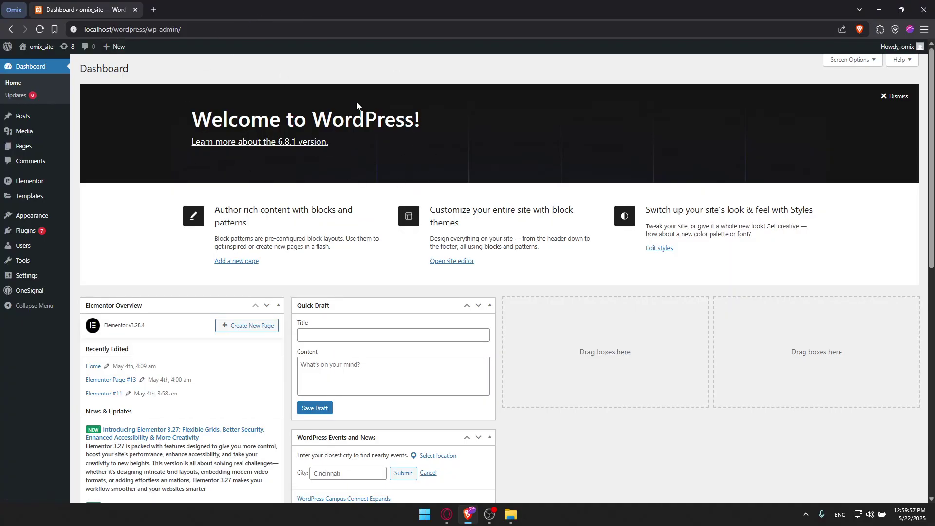
pyautogui.press('super+1')
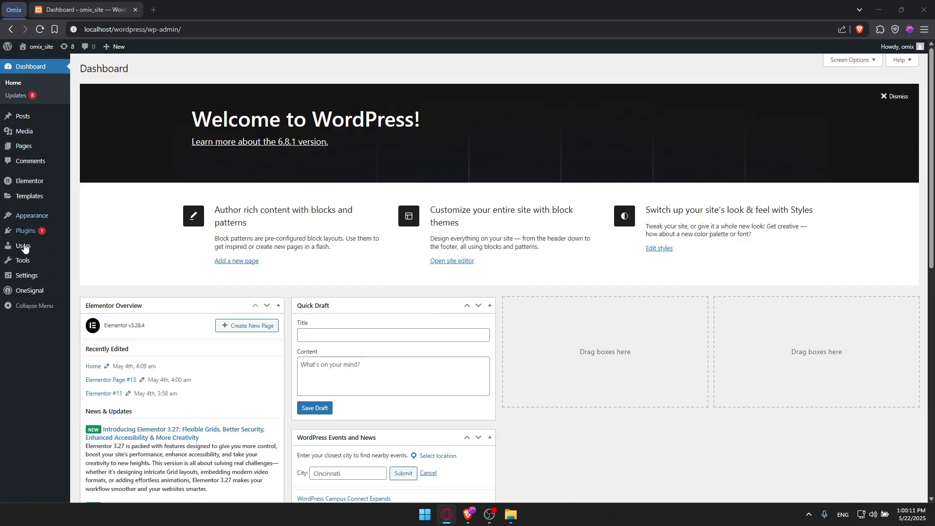
pyautogui.moveTo(43, 148)
pyautogui.moveTo(42, 225)
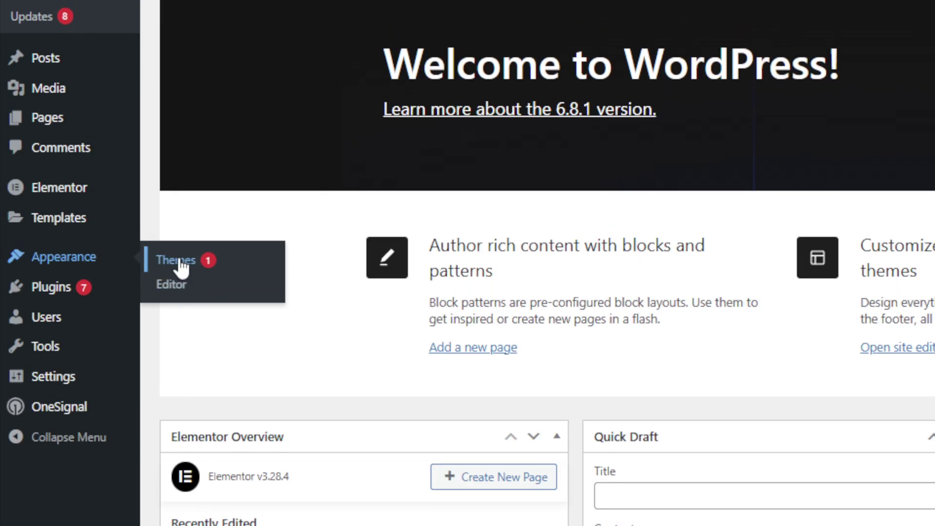
# - Go from Appearance > Themes to the Add Theme page of the theme directory
pyautogui.click(180, 262)
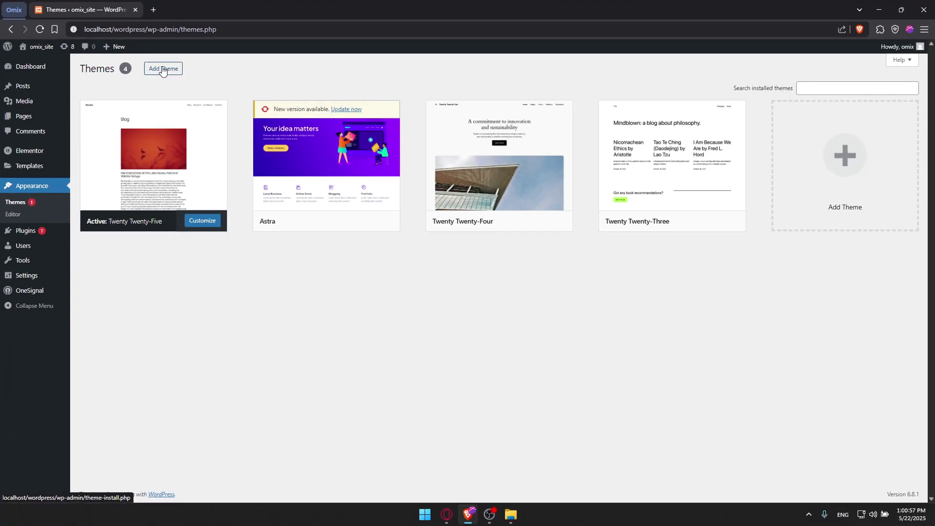
pyautogui.click(323, 140)
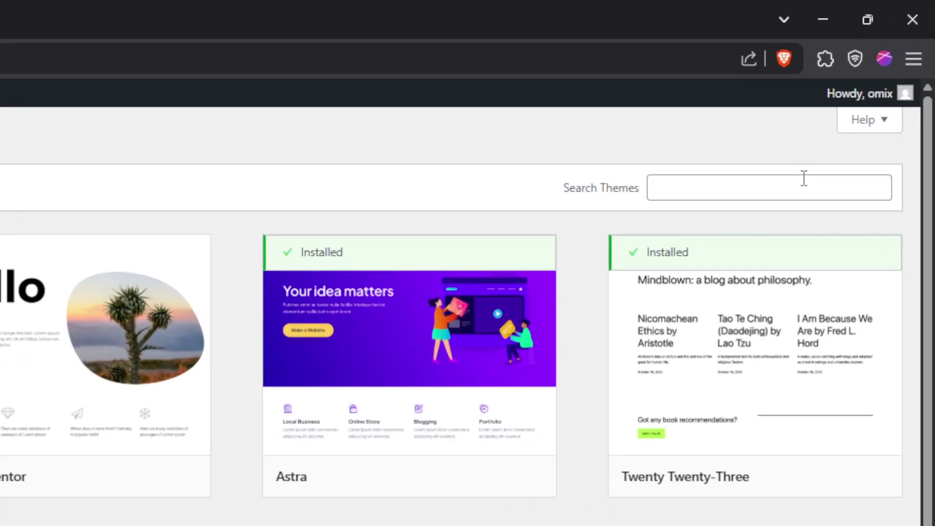
# - Search the theme directory for 'blocksy' and view Blocksy's details and live preview
pyautogui.click(864, 94)
pyautogui.write('block')
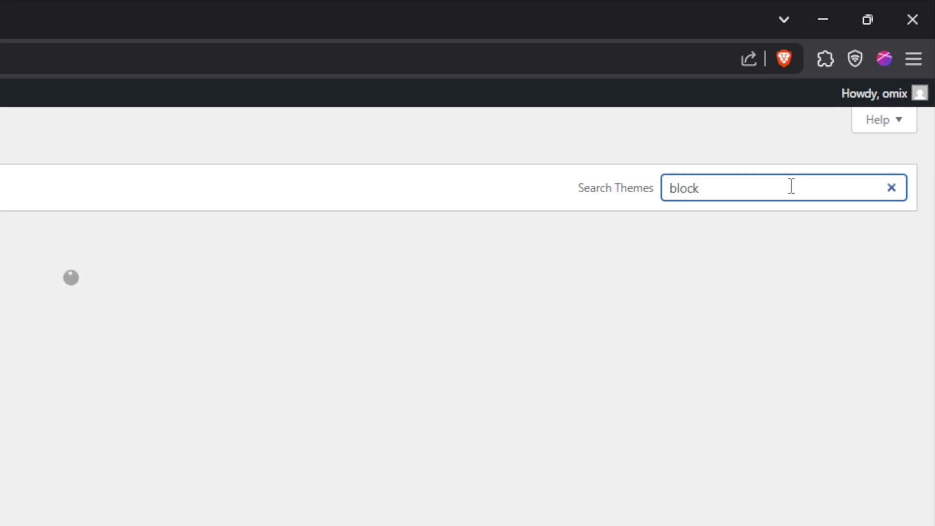
pyautogui.write('sy')
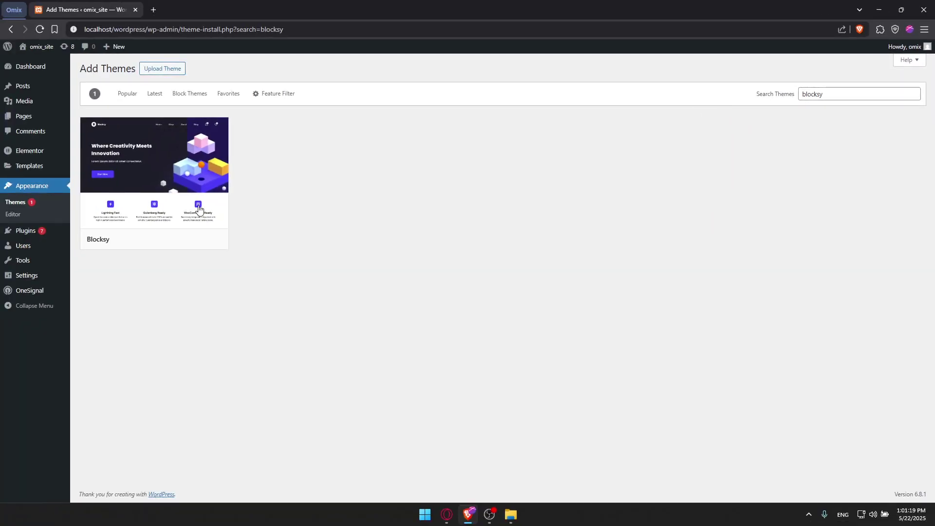
pyautogui.moveTo(180, 227)
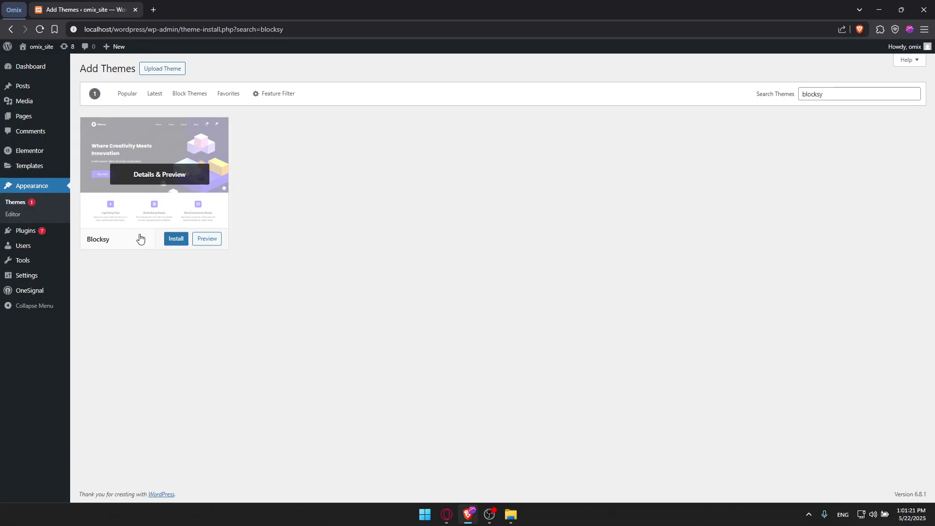
pyautogui.click(163, 177)
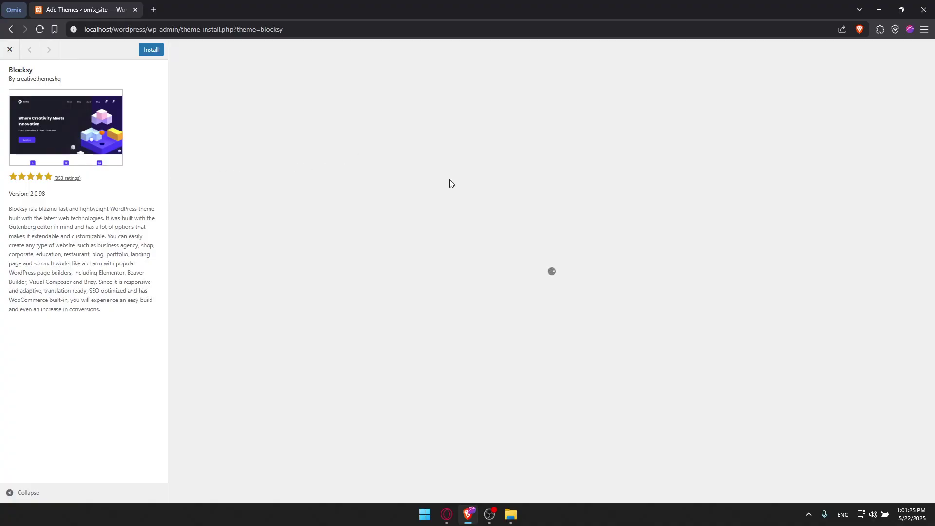
pyautogui.scroll(-1, 400, 188)
pyautogui.scroll(1, 388, 188)
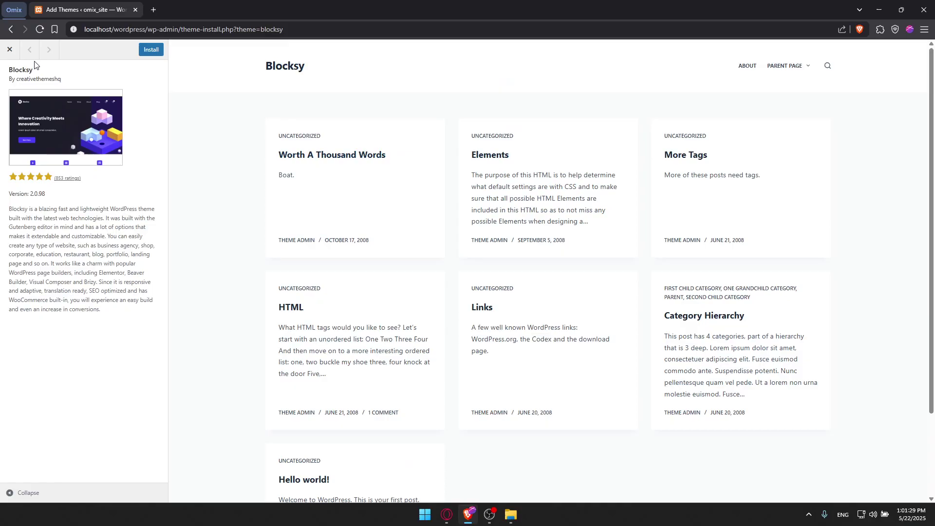
pyautogui.click(11, 53)
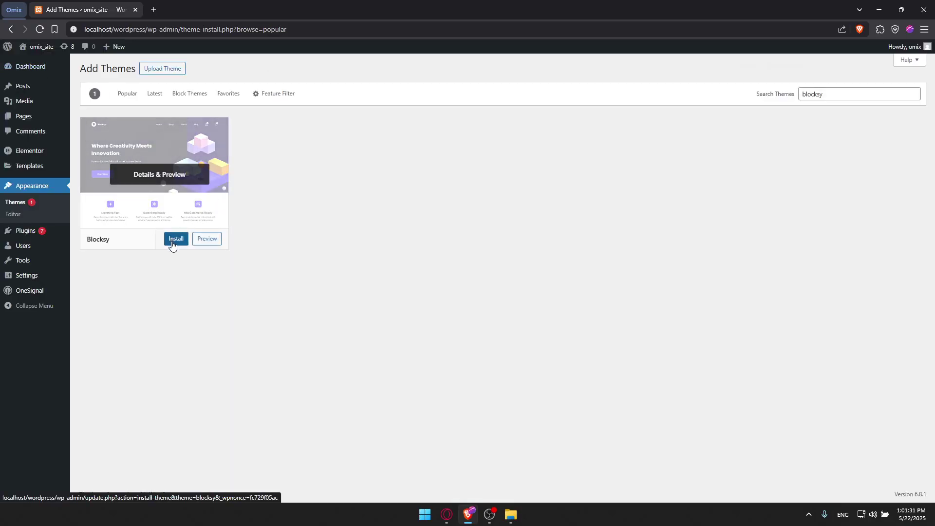
# - Preview Blocksy once more, then go back and re-run the 'blocksy' theme search
pyautogui.click(206, 244)
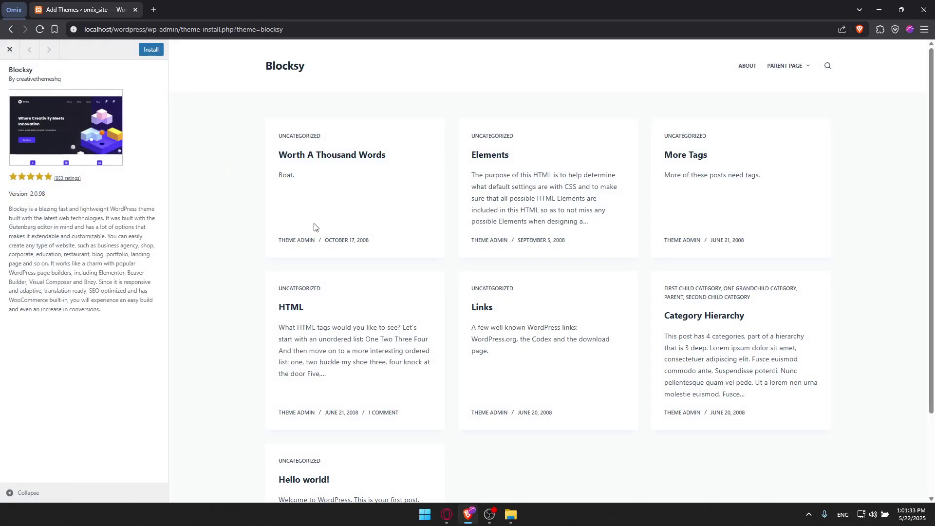
pyautogui.scroll(-3, 341, 224)
pyautogui.scroll(3, 317, 217)
pyautogui.hotkey('alt', 'Left')
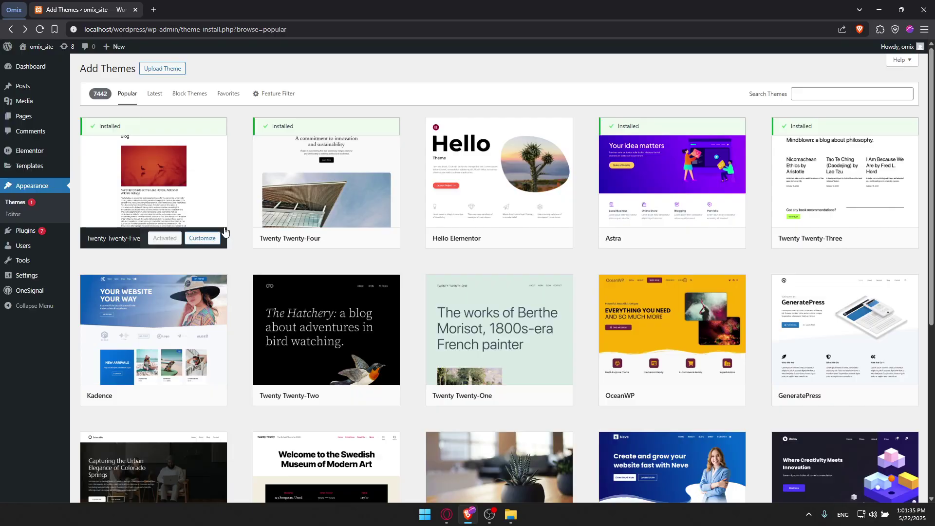
pyautogui.click(829, 93)
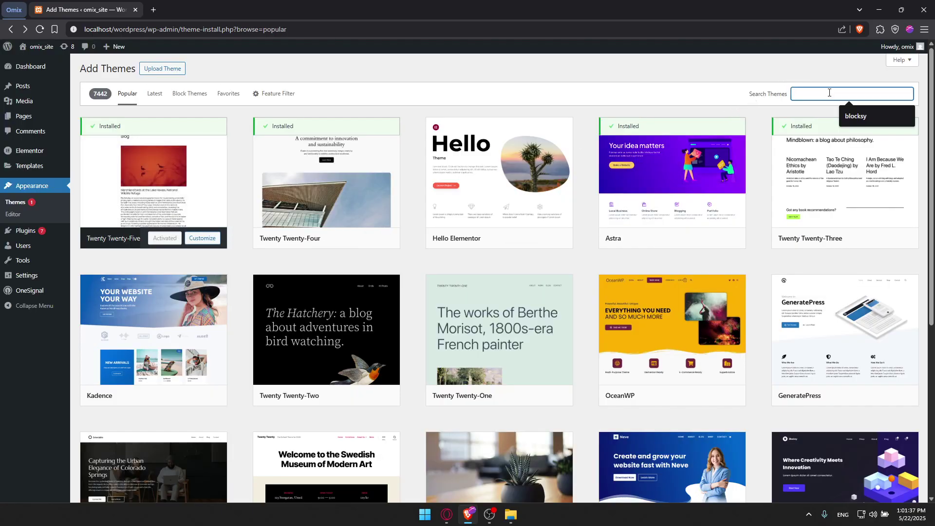
pyautogui.click(860, 115)
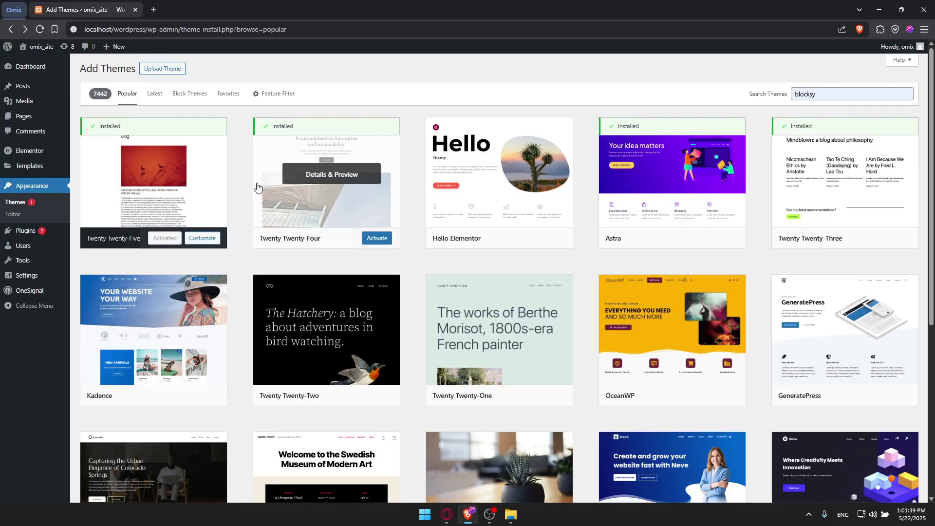
pyautogui.click(847, 97)
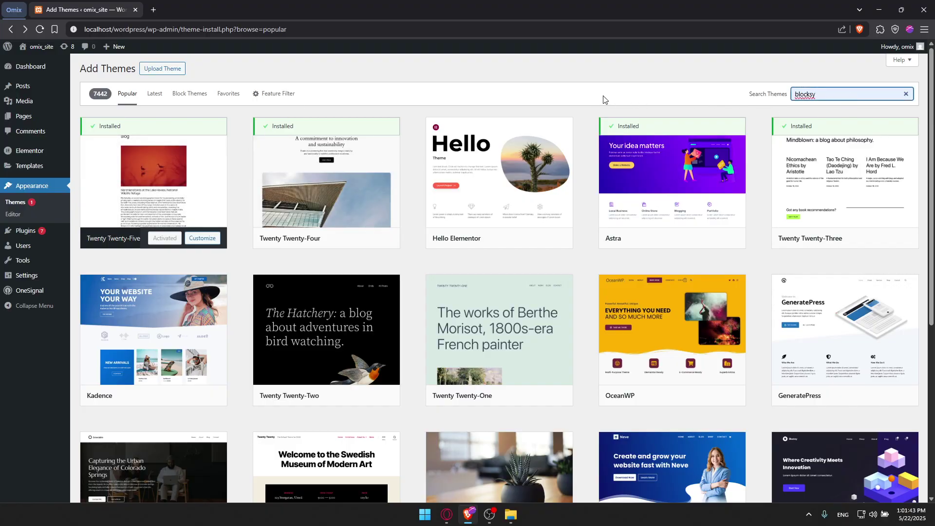
pyautogui.click(575, 101)
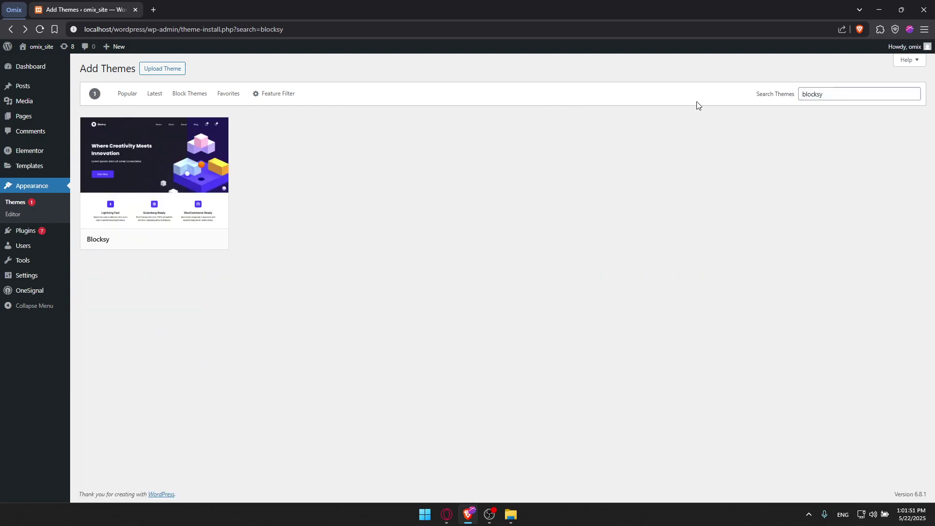
# - Install Blocksy from its search result card and activate it as the site theme
pyautogui.click(180, 239)
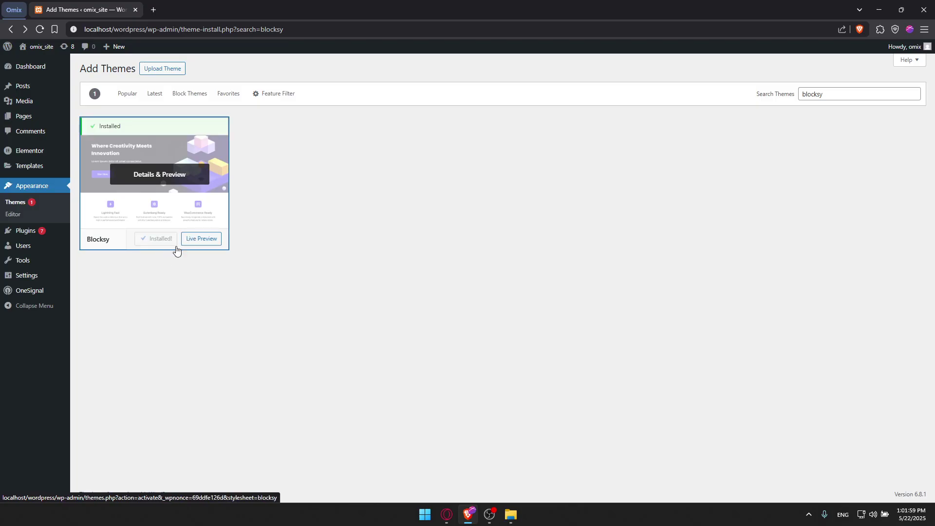
pyautogui.click(158, 243)
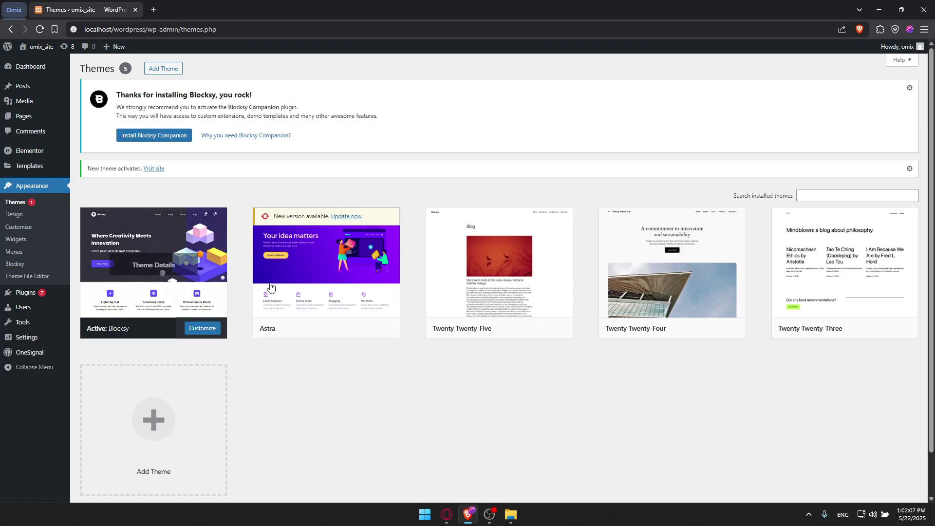
pyautogui.moveTo(142, 222)
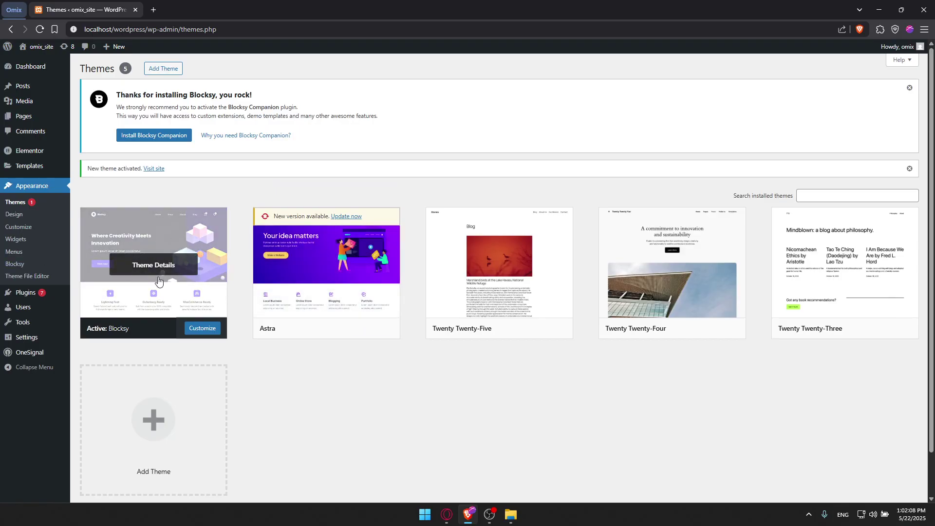
# - Install and activate the recommended Blocksy Companion plugin from the theme notice
pyautogui.click(206, 333)
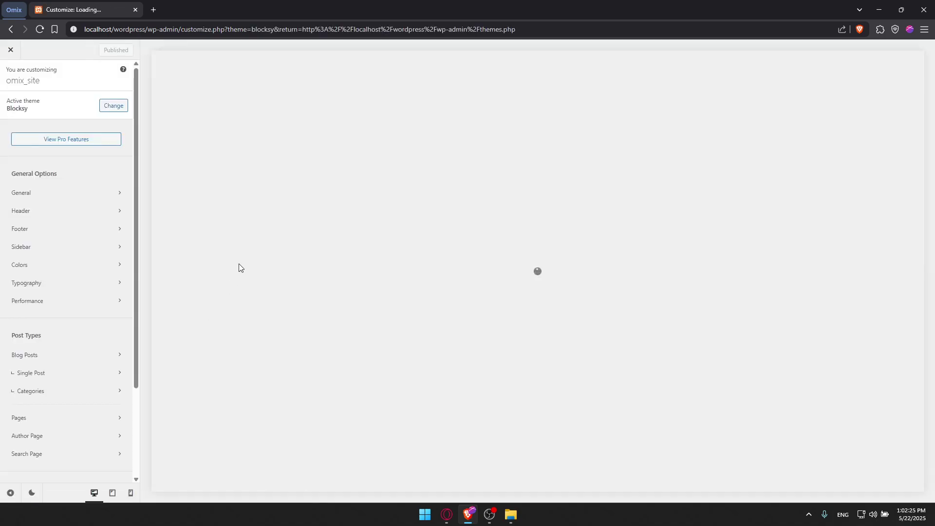
pyautogui.hotkey('alt', 'Left')
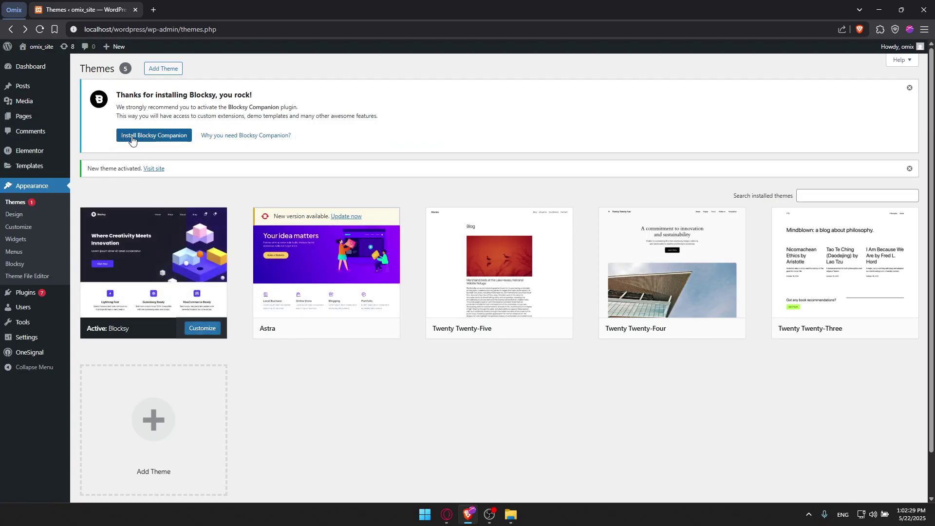
pyautogui.click(170, 141)
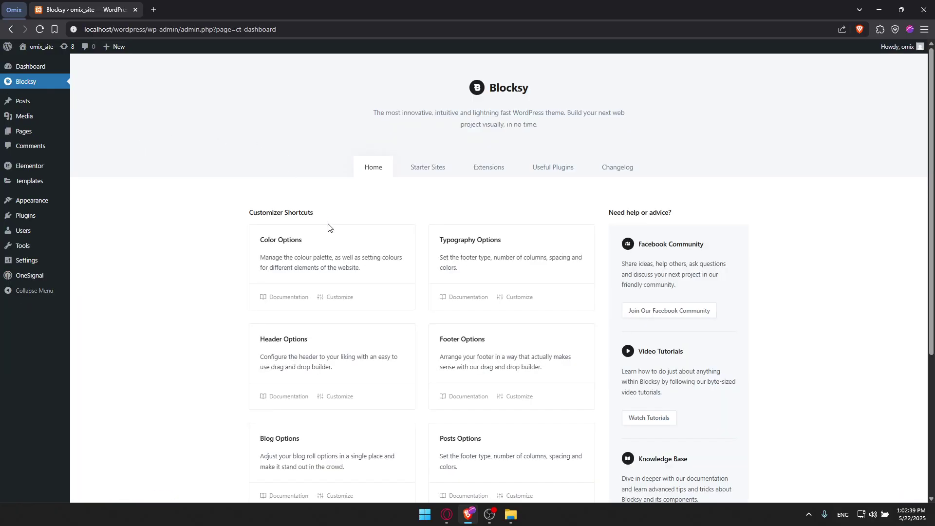
# - Scroll through the Blocksy dashboard's colour, typography, header and footer customizer shortcuts
pyautogui.scroll(-1, 329, 226)
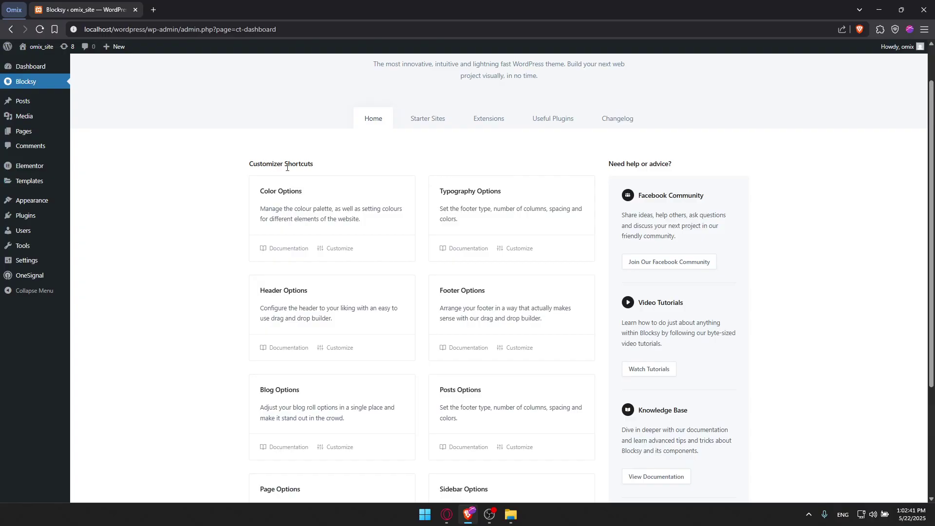
pyautogui.scroll(-2, 346, 185)
pyautogui.scroll(2, 349, 201)
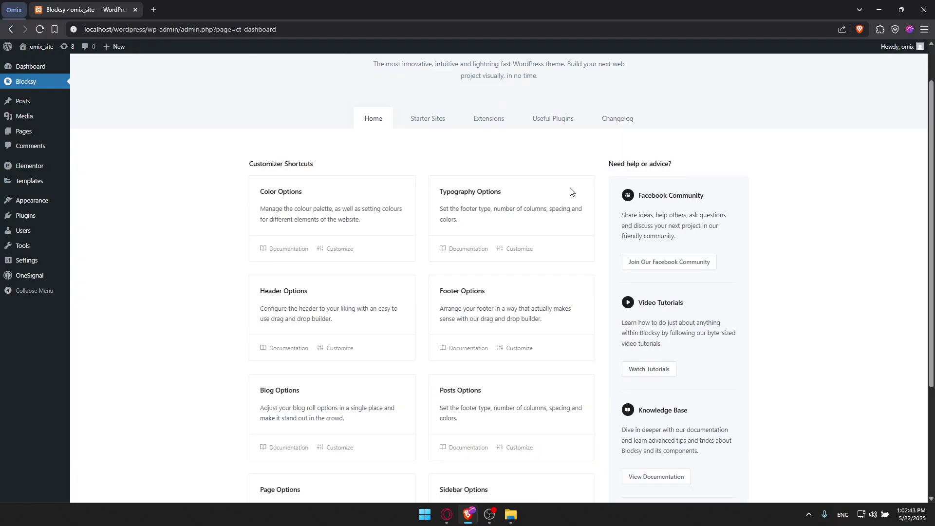
pyautogui.scroll(-2, 512, 209)
pyautogui.scroll(4, 658, 265)
pyautogui.scroll(-3, 663, 307)
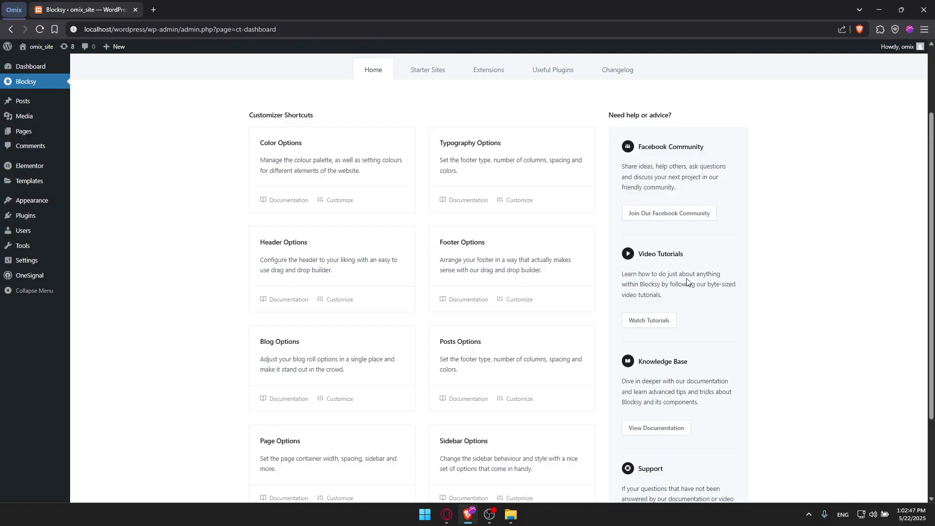
pyautogui.scroll(-1, 677, 278)
pyautogui.scroll(3, 463, 282)
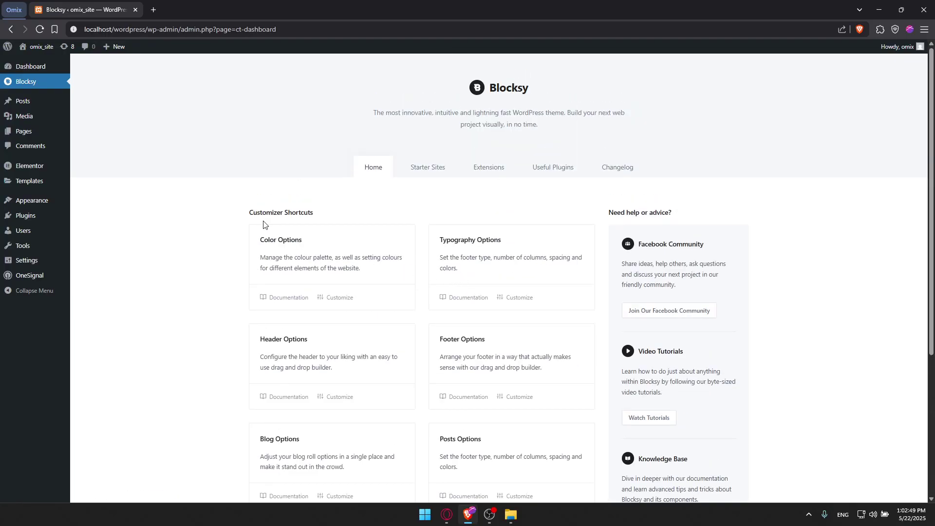
# - Open the Blocksy customizer from the installed Themes page
pyautogui.moveTo(27, 204)
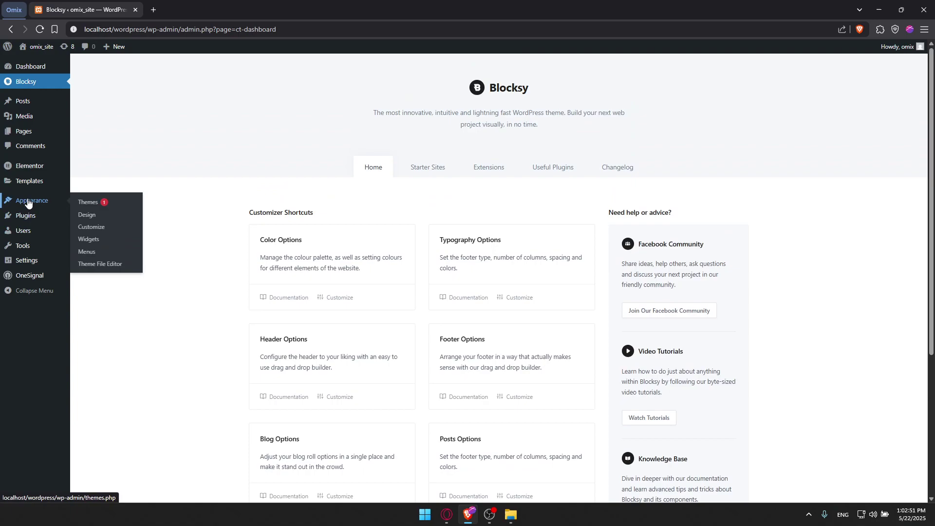
pyautogui.click(93, 202)
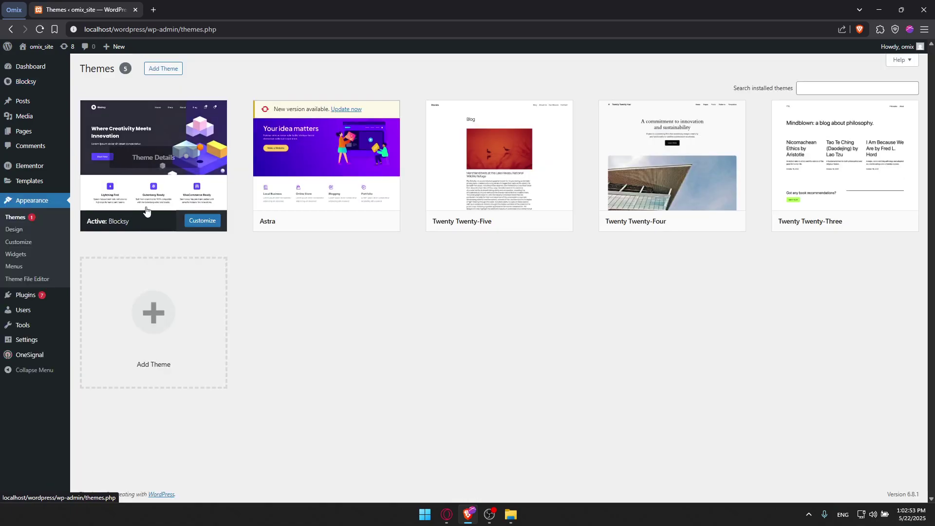
pyautogui.click(191, 222)
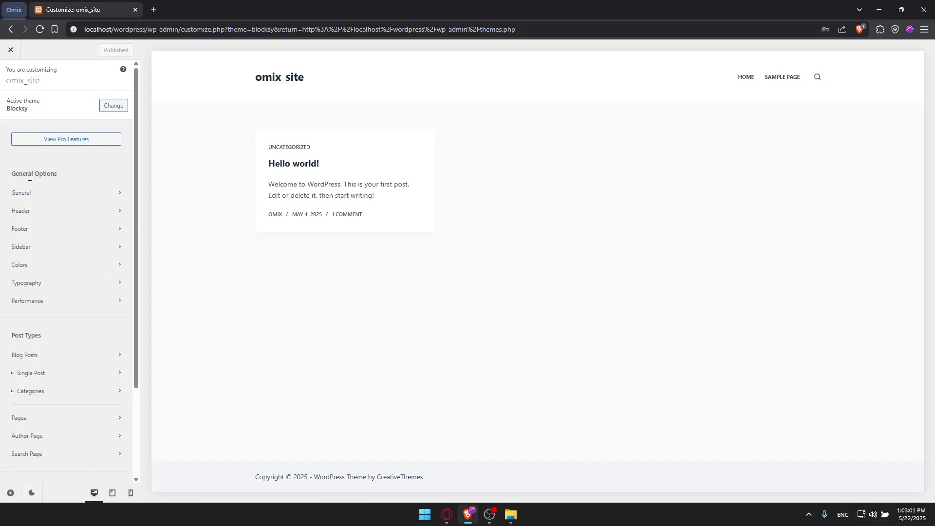
# - Peek at General options, scroll the sidebar sections, then close the Customizer
pyautogui.click(99, 200)
pyautogui.click(11, 75)
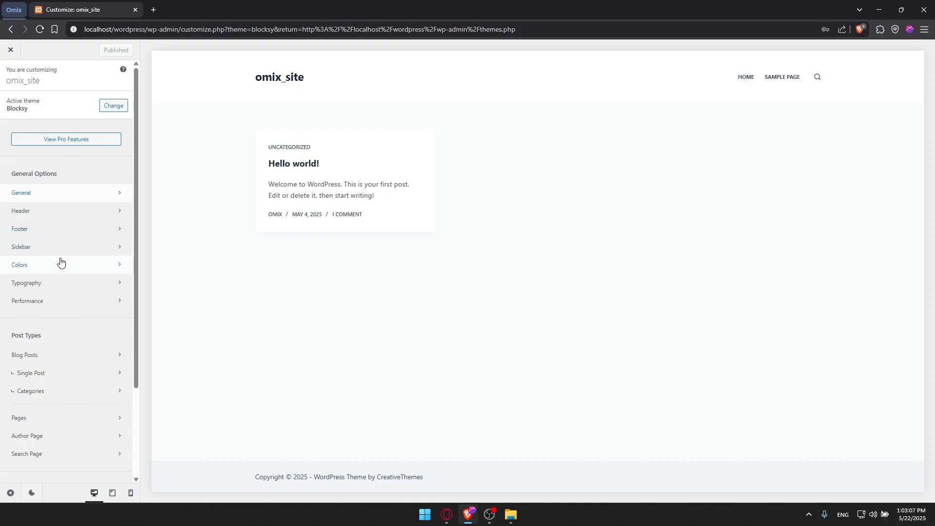
pyautogui.scroll(-2, 76, 276)
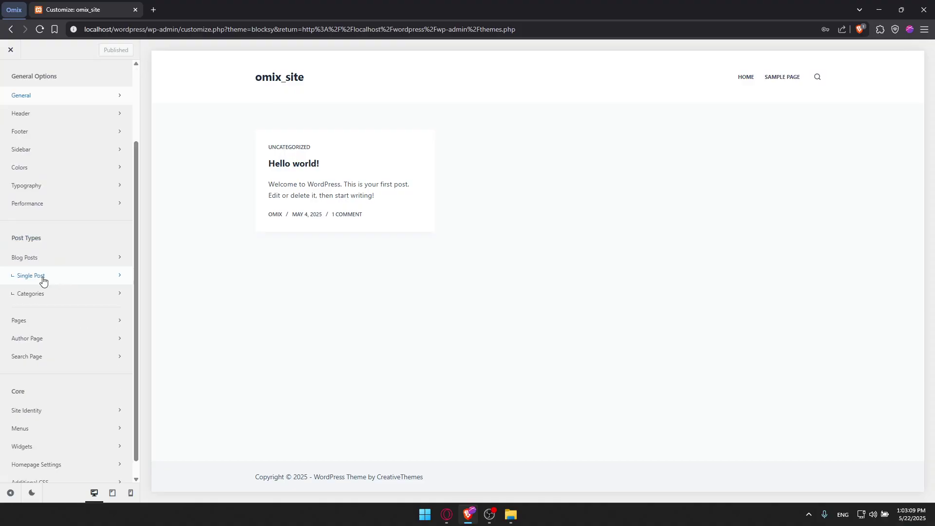
pyautogui.scroll(-1, 49, 259)
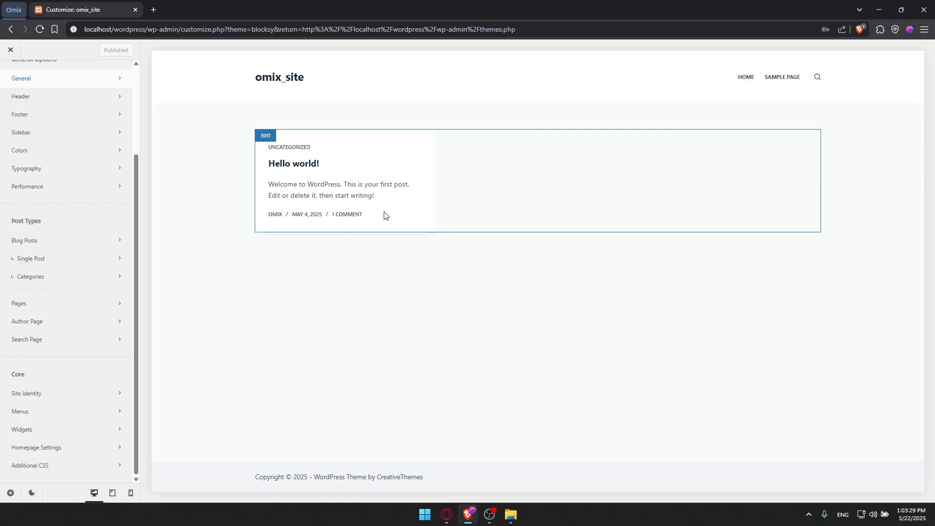
pyautogui.click(19, 57)
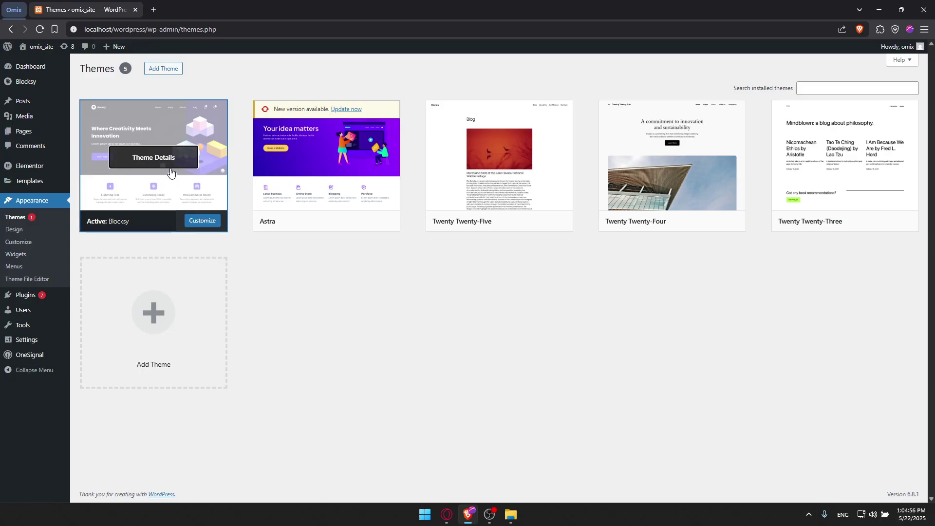
# - Open Blocksy's customizer, glance at other installed themes and General options, then reopen it
pyautogui.click(202, 221)
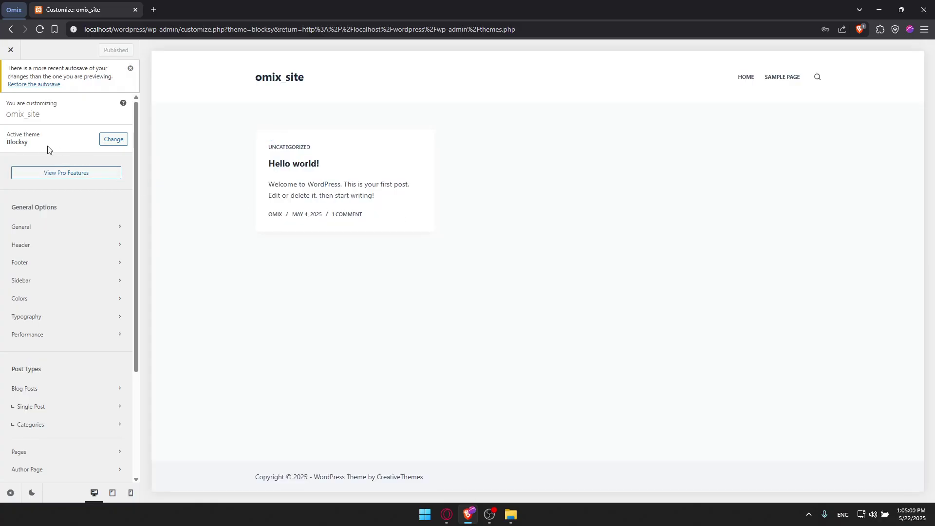
pyautogui.click(110, 139)
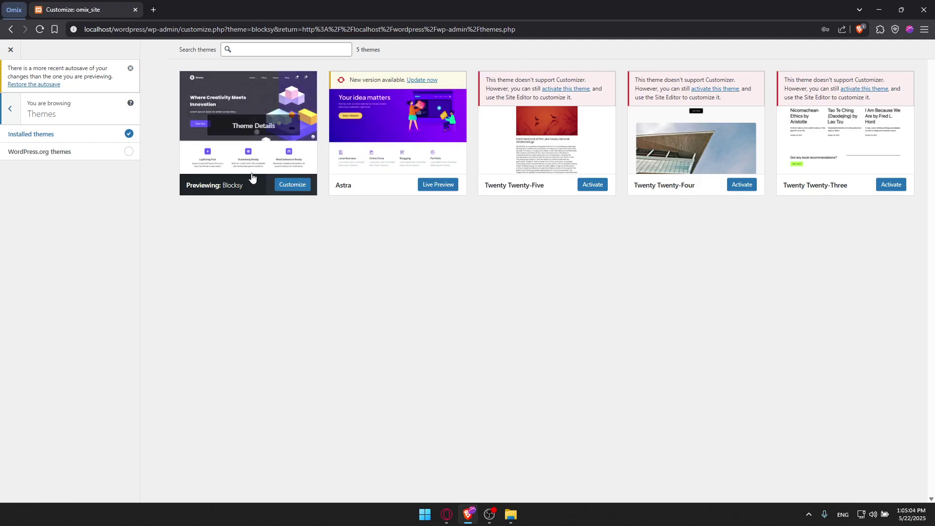
pyautogui.hotkey('alt', 'Left')
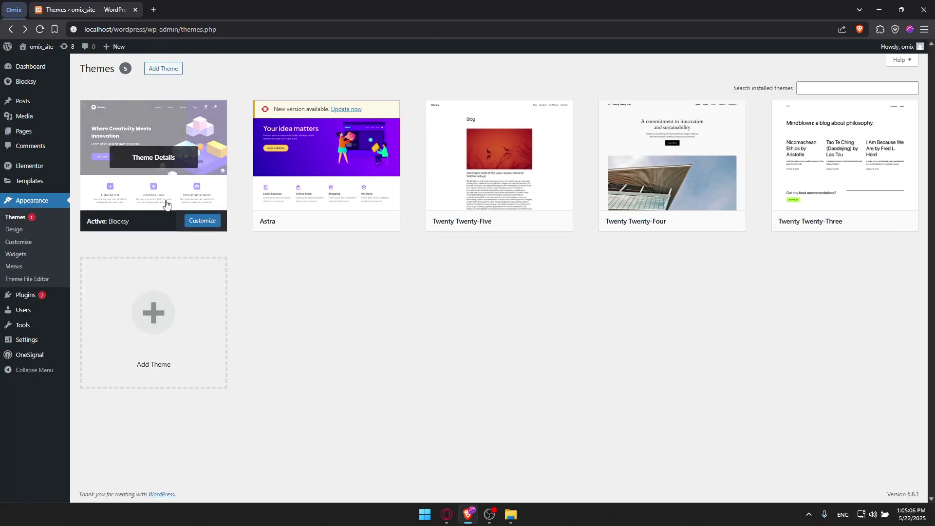
pyautogui.click(210, 225)
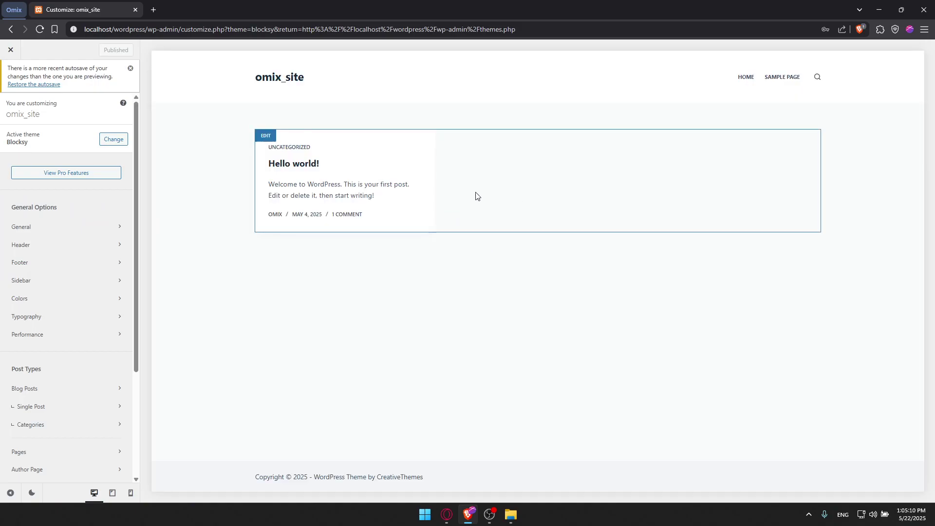
pyautogui.click(94, 229)
pyautogui.click(11, 50)
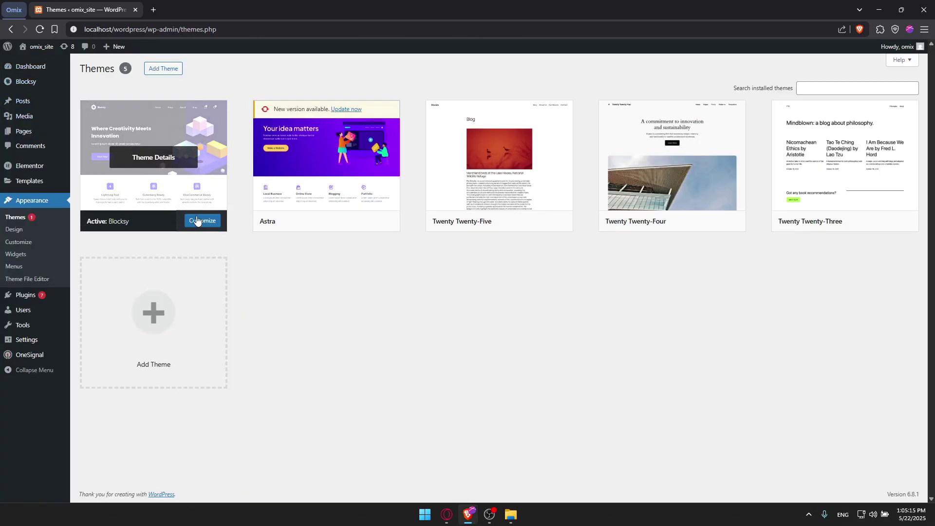
pyautogui.click(197, 221)
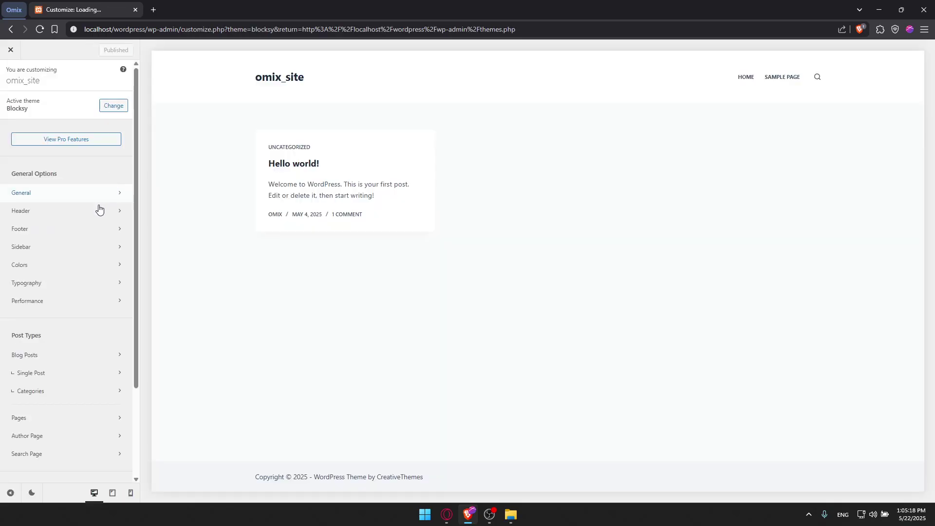
# - Try dragging the Button element in the Header builder, then close the Customizer
pyautogui.click(102, 210)
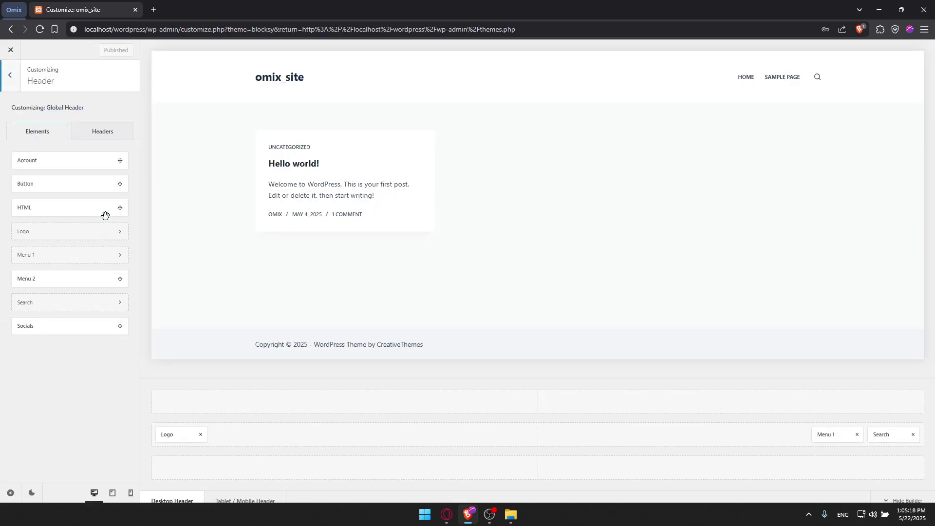
pyautogui.moveTo(79, 177); pyautogui.dragTo(98, 200)
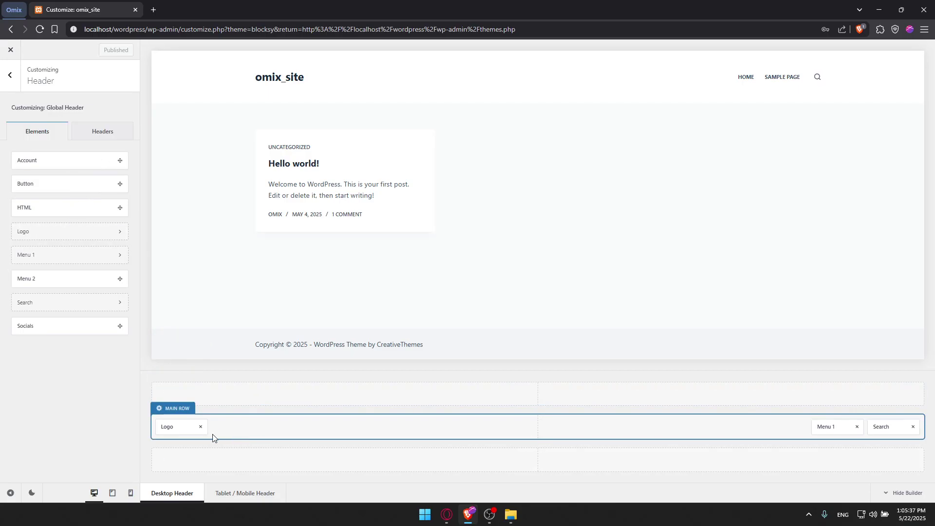
pyautogui.click(10, 50)
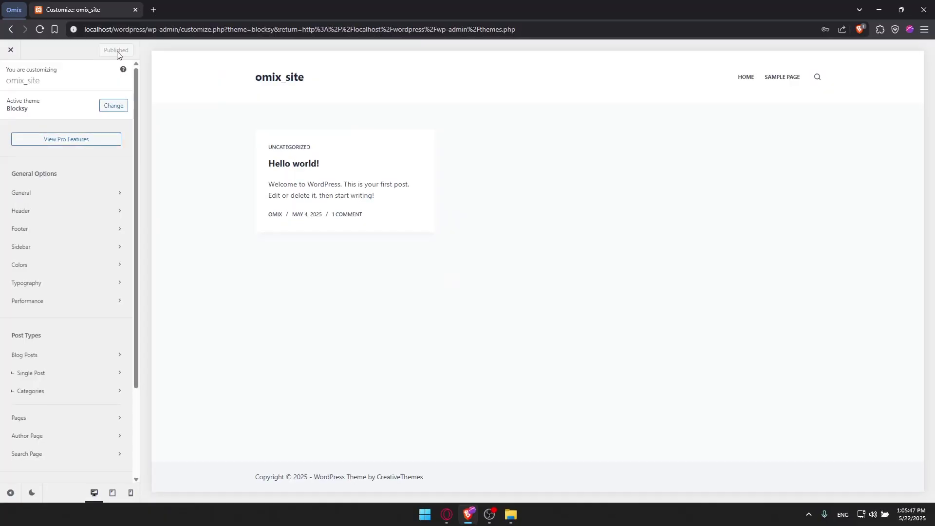
# - Scroll the customizer sections and open the Author Page settings
pyautogui.scroll(-2, 88, 198)
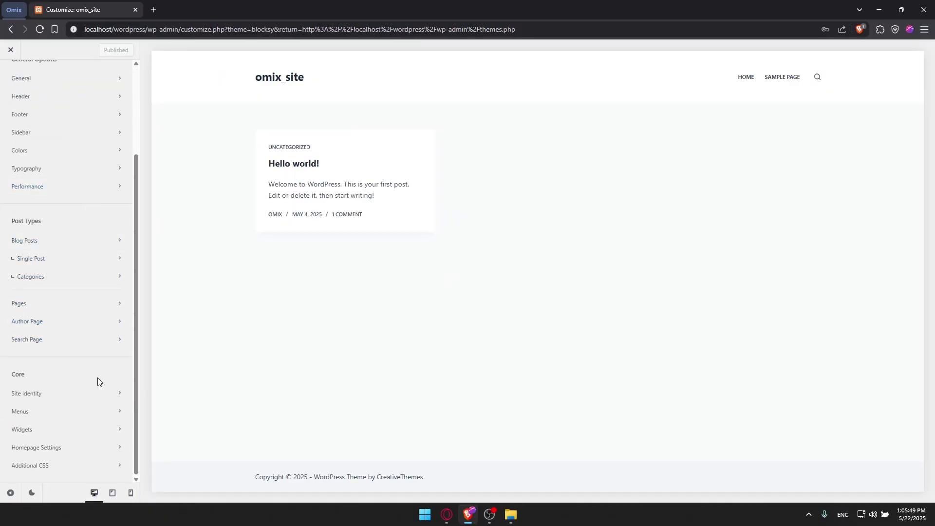
pyautogui.scroll(3, 75, 284)
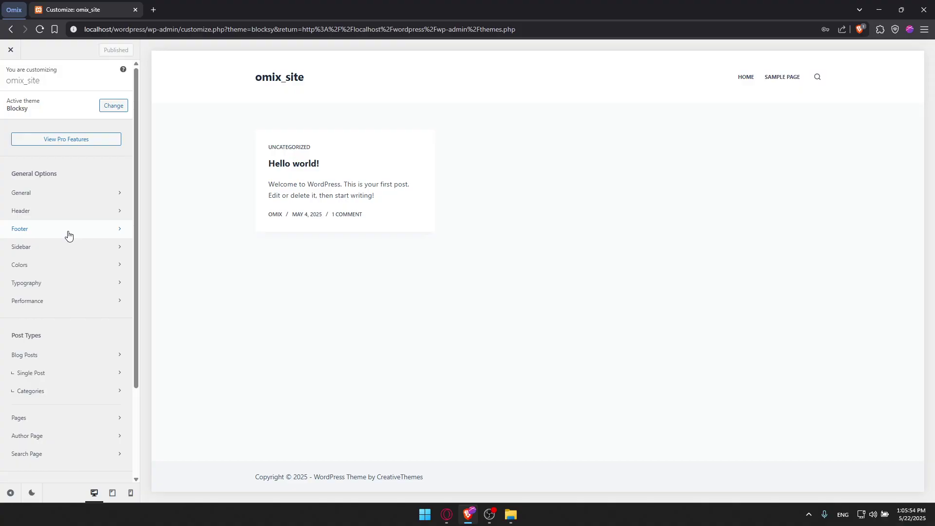
pyautogui.scroll(-3, 68, 235)
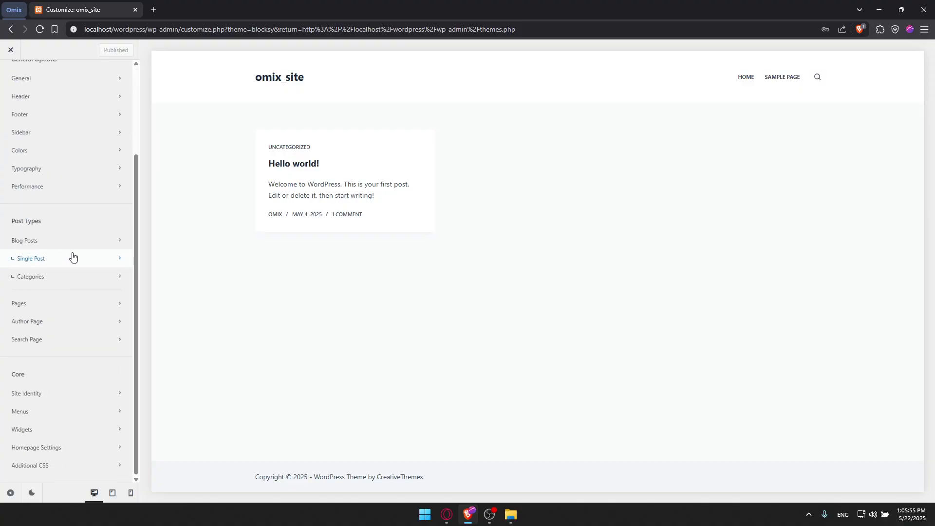
pyautogui.click(68, 330)
# - Pick the first Author Page layout, then switch the save action from Publish to Schedule
pyautogui.click(43, 224)
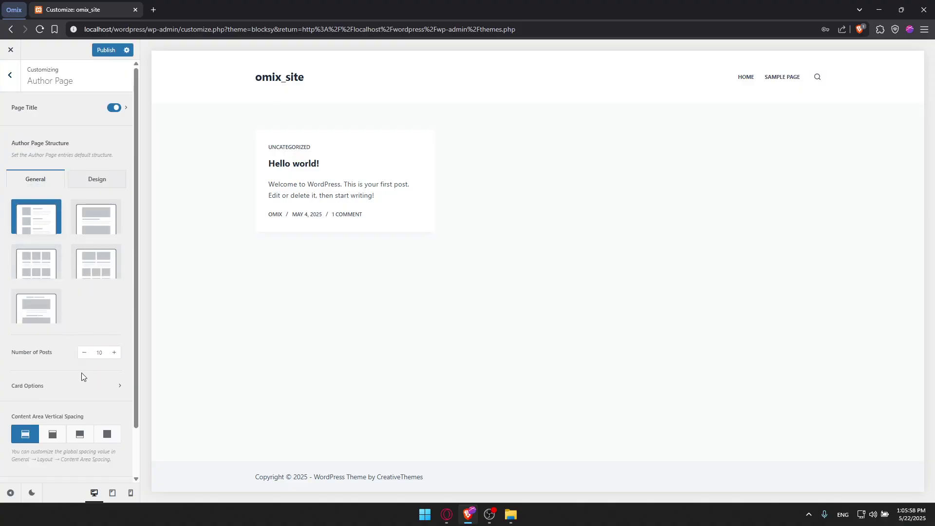
pyautogui.click(10, 76)
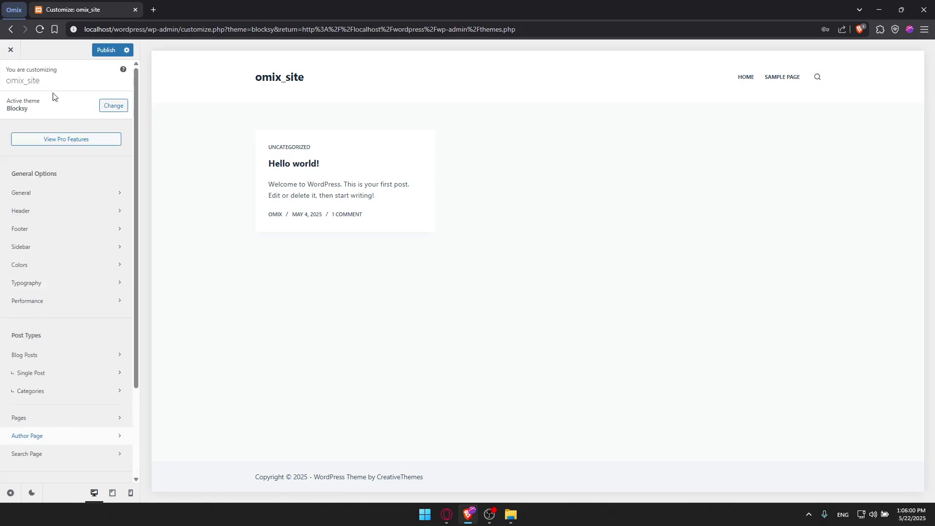
pyautogui.click(123, 50)
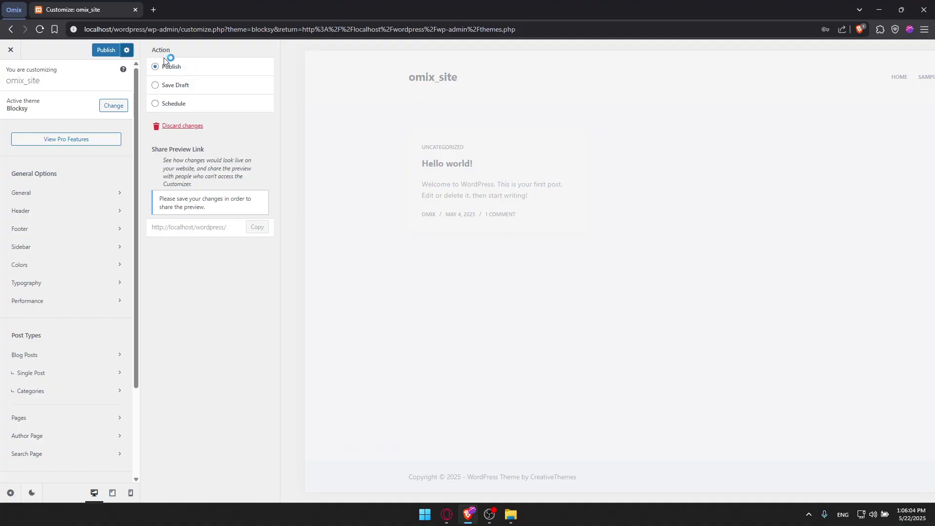
pyautogui.click(168, 85)
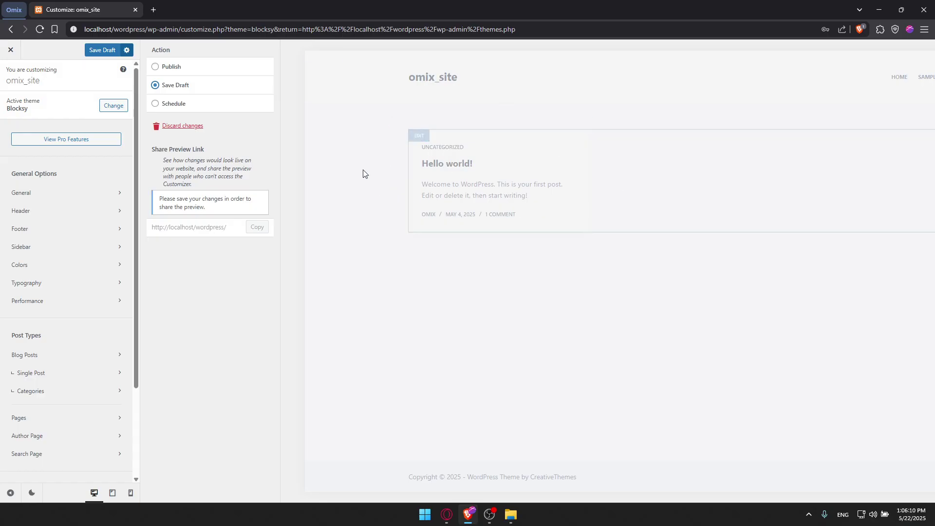
pyautogui.click(156, 104)
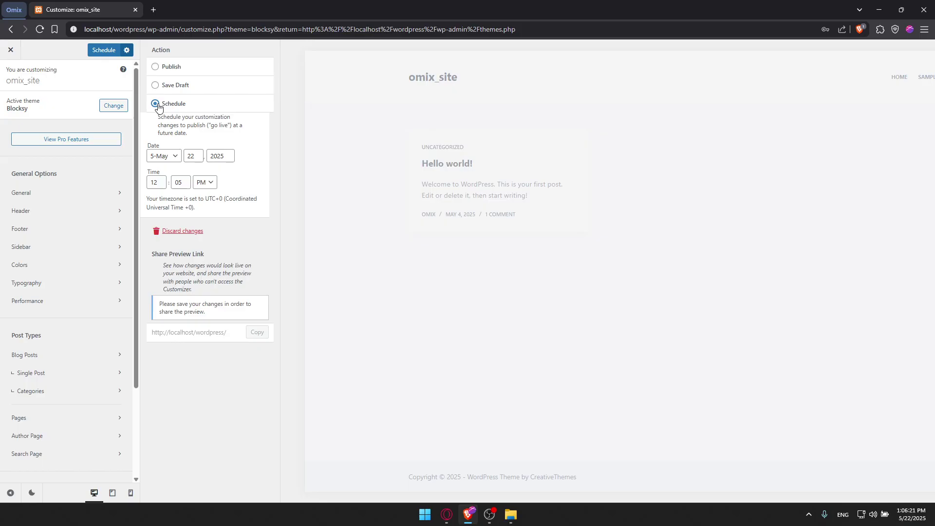
# - Set the schedule to May 23, 2025 at 12:00 PM, keeping May and adjusting day and minutes
pyautogui.click(162, 156)
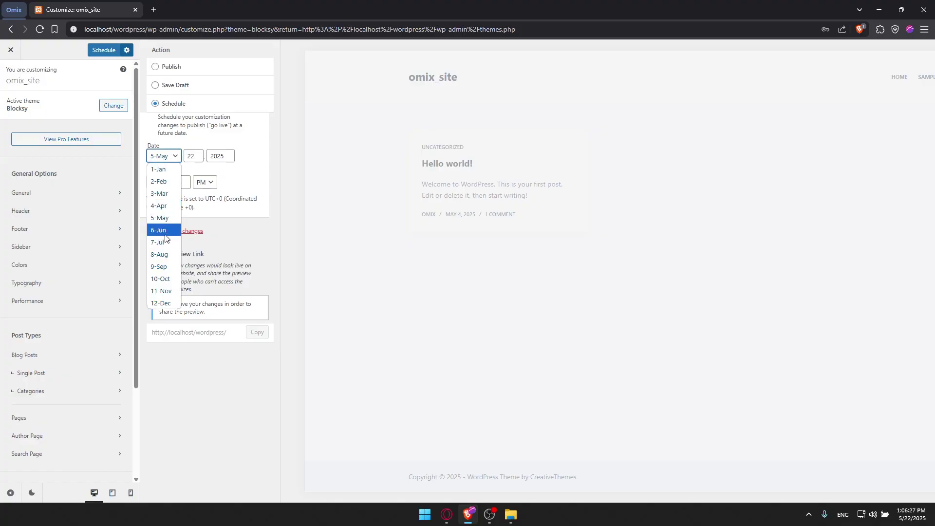
pyautogui.click(191, 179)
pyautogui.click(196, 158)
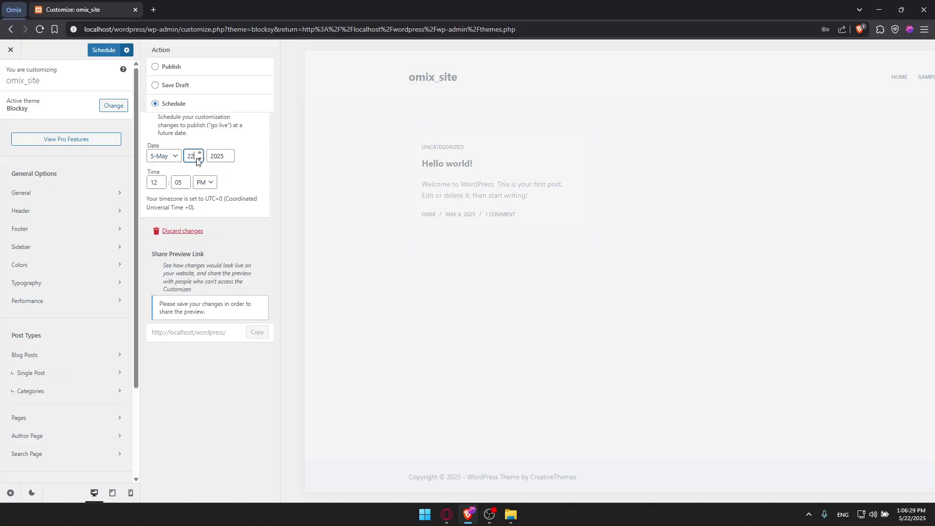
pyautogui.press('BackSpace')
pyautogui.write('3')
pyautogui.click(222, 156)
pyautogui.click(155, 183)
pyautogui.click(187, 185)
pyautogui.click(256, 175)
# - Switch back to Publish, publish the Customizer changes live, and exit to the Themes page
pyautogui.click(166, 67)
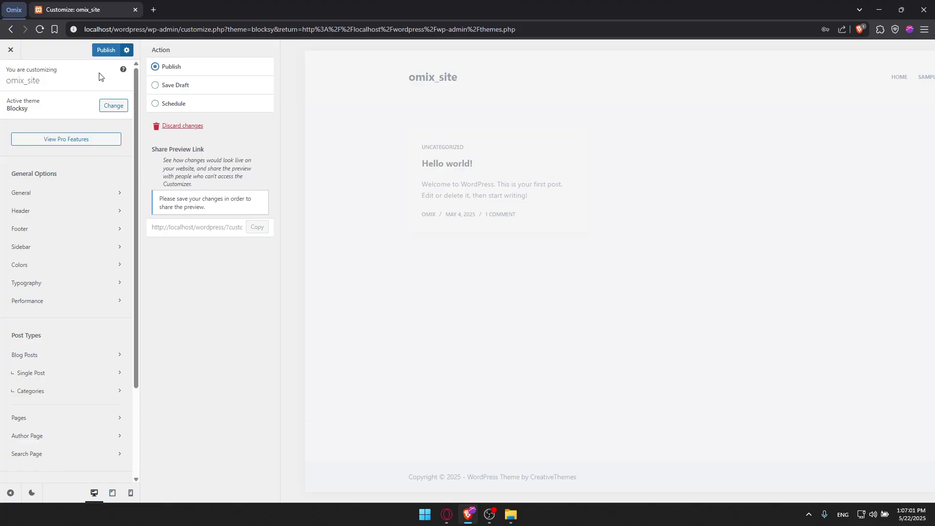
pyautogui.click(108, 49)
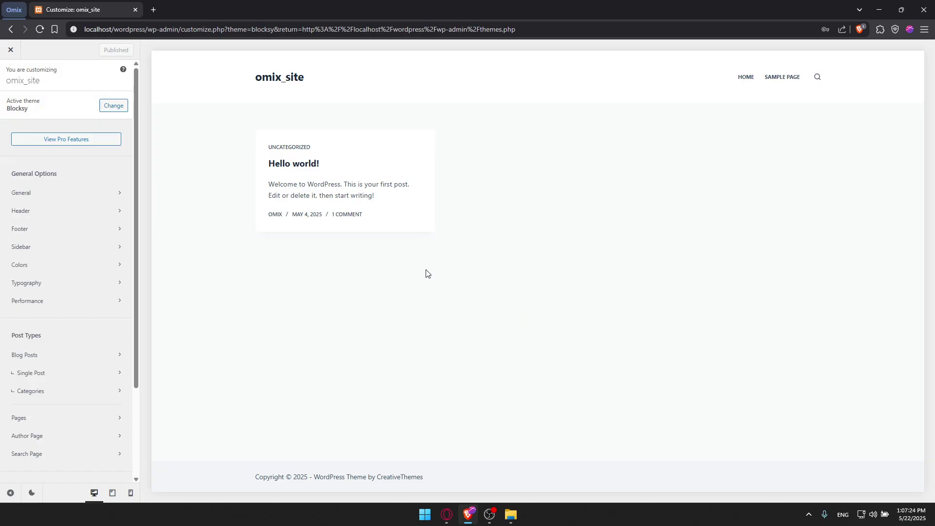
pyautogui.click(10, 50)
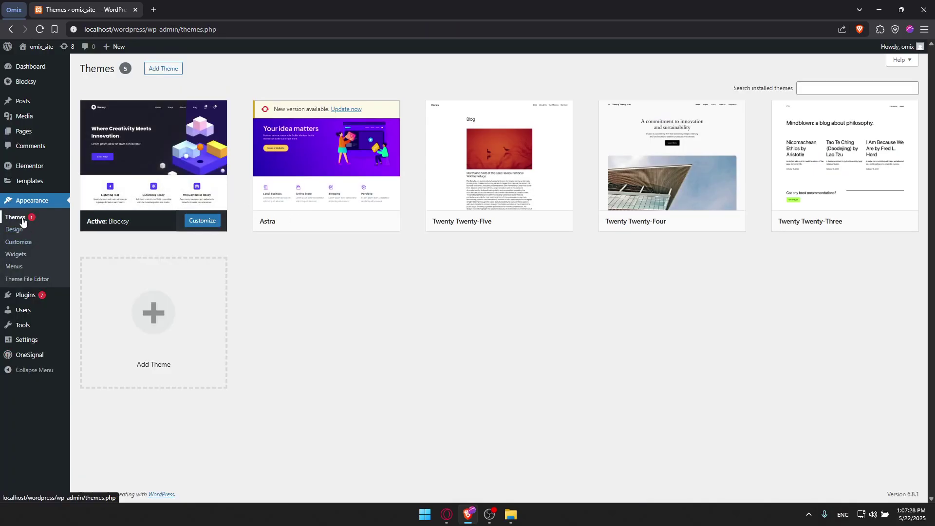
# - Browse Installed Plugins down to Elementor and open its Settings link
pyautogui.moveTo(22, 297)
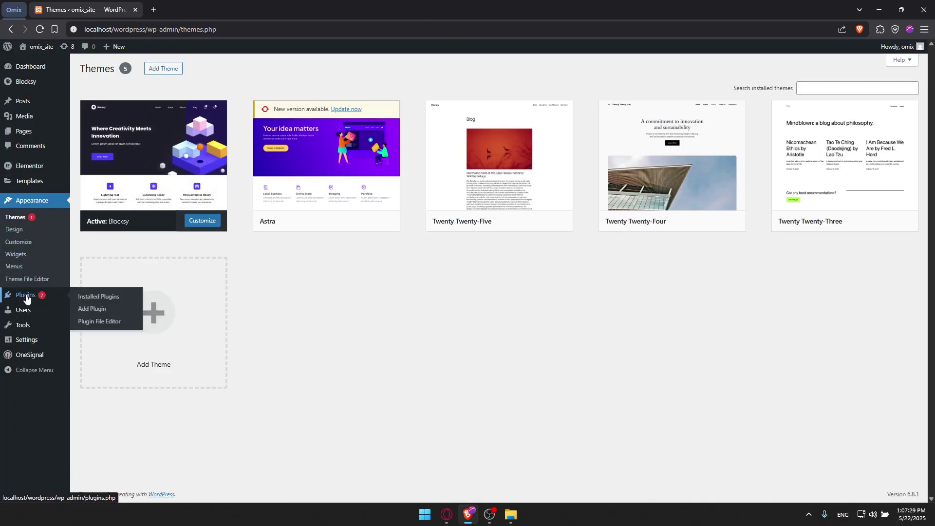
pyautogui.click(97, 298)
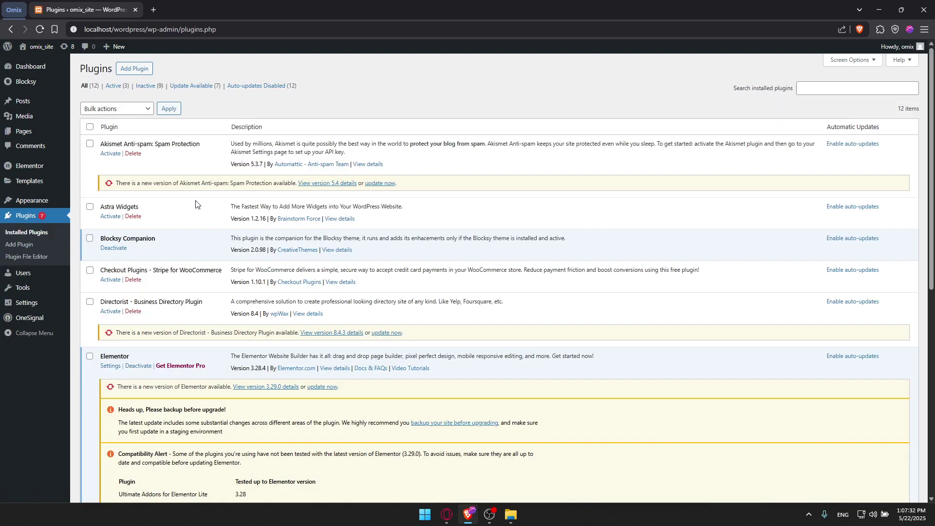
pyautogui.scroll(-3, 190, 219)
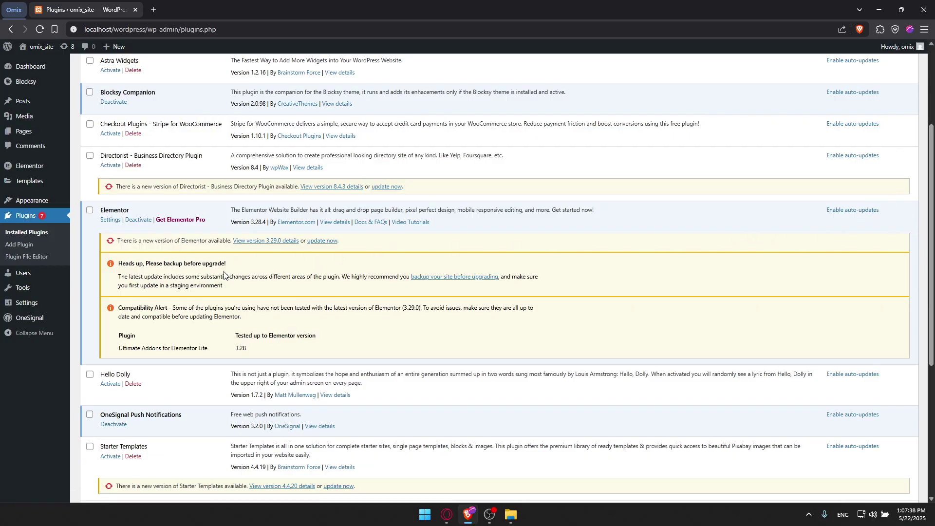
pyautogui.scroll(-1, 144, 291)
pyautogui.scroll(2, 149, 310)
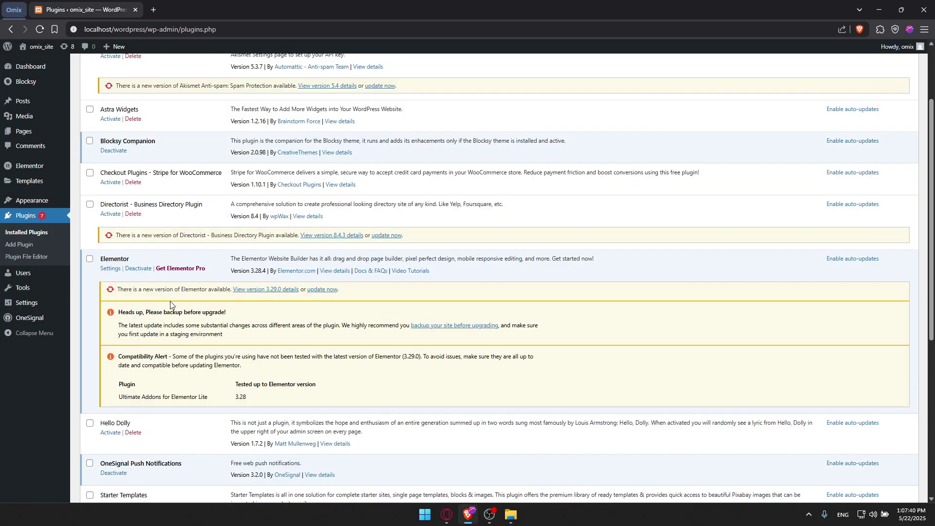
pyautogui.scroll(-1, 168, 311)
pyautogui.click(110, 220)
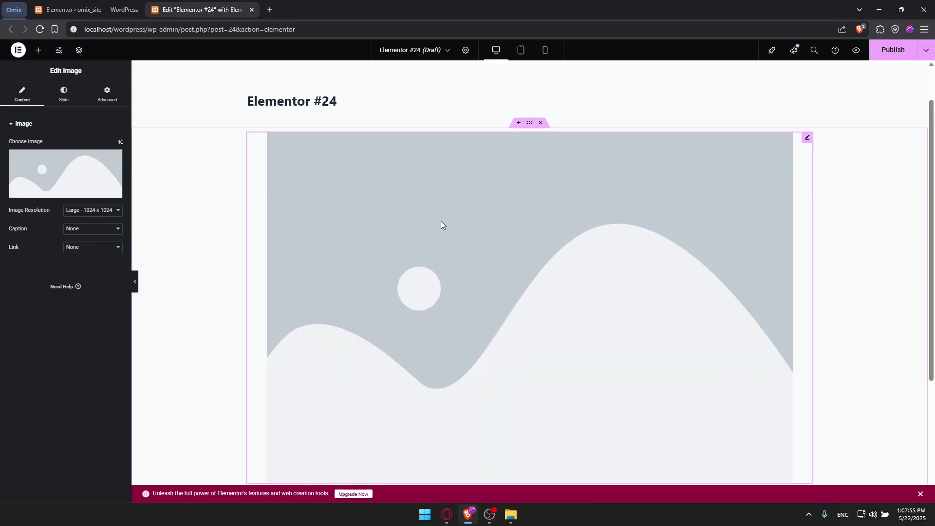
# - Delete the placeholder Image widget from the Elementor #24 draft
pyautogui.press('Delete')
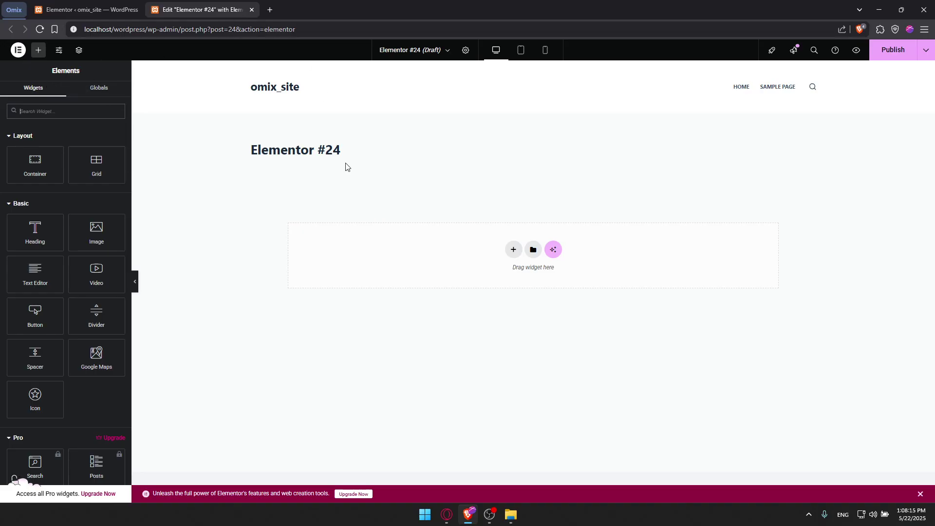
# - Close the Elementor #24 editor tab, then go through Dashboard to the Blocksy theme dashboard
pyautogui.write('-')
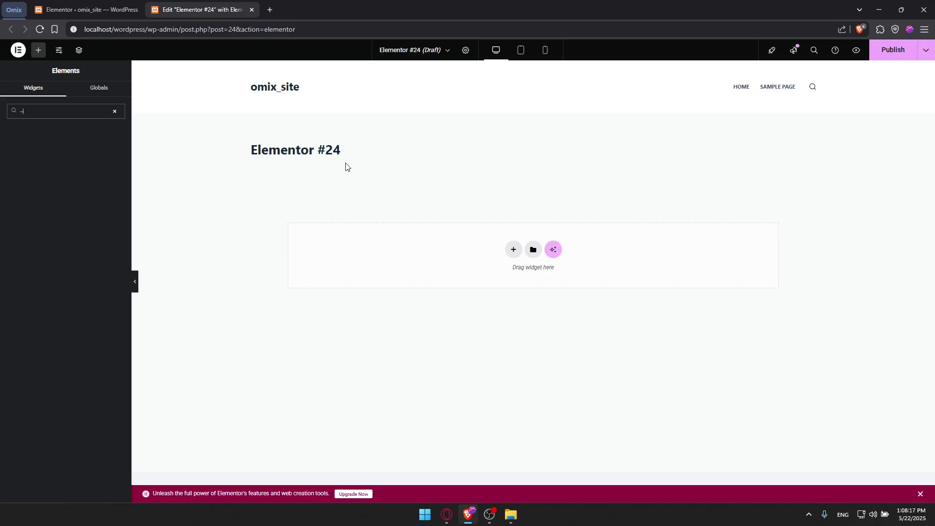
pyautogui.click(251, 10)
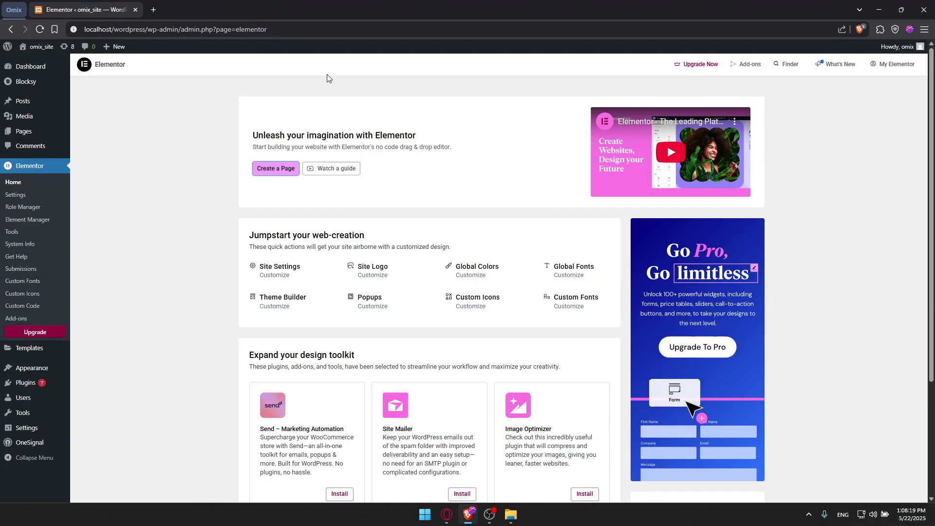
pyautogui.click(25, 66)
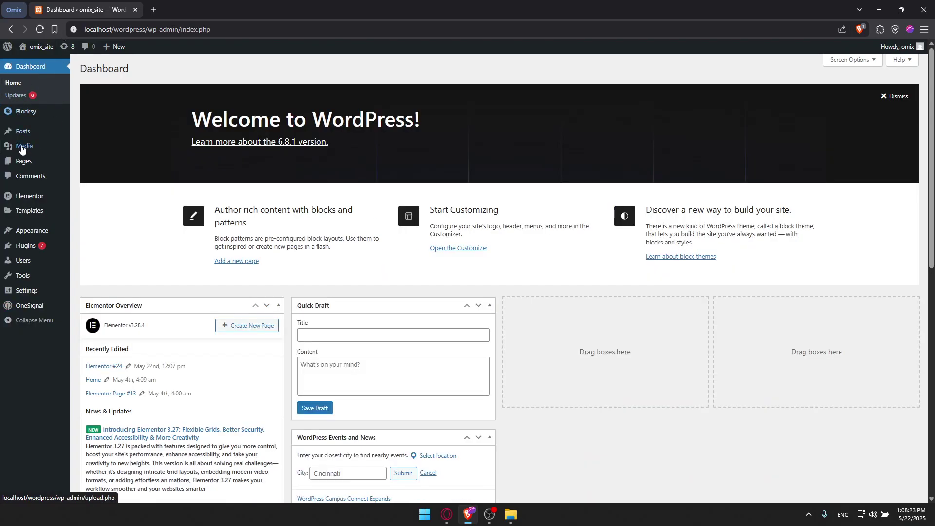
pyautogui.click(26, 116)
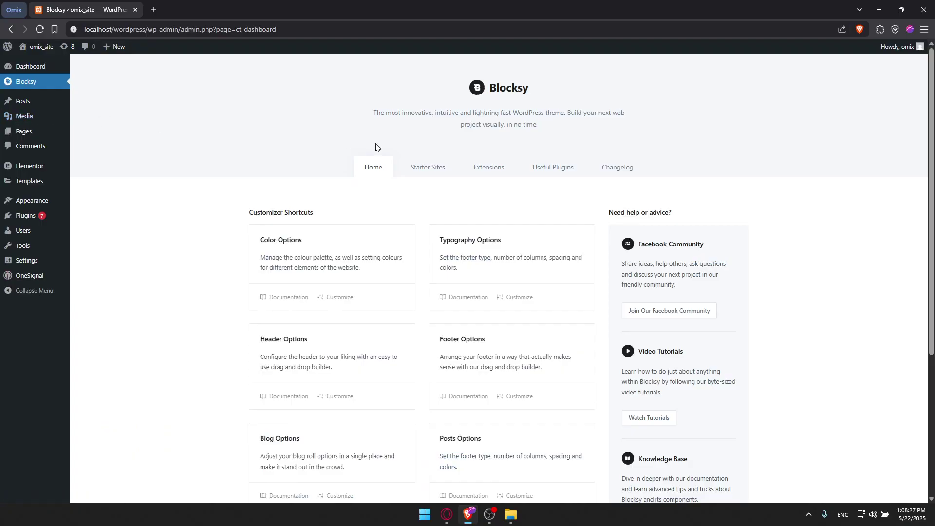
pyautogui.scroll(-4, 402, 151)
pyautogui.scroll(2, 402, 151)
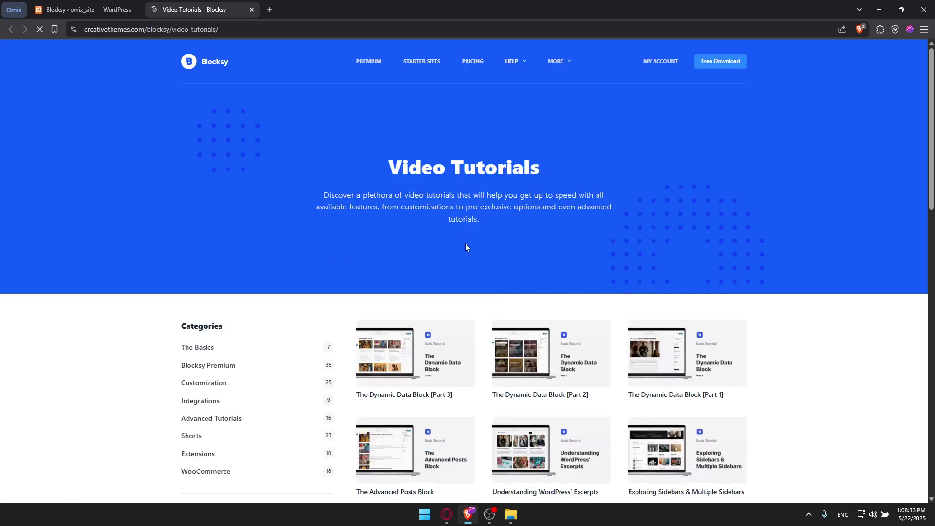
# - Jump to page 7 of the tutorials and open Single Post Customisation Options
pyautogui.scroll(-2, 465, 243)
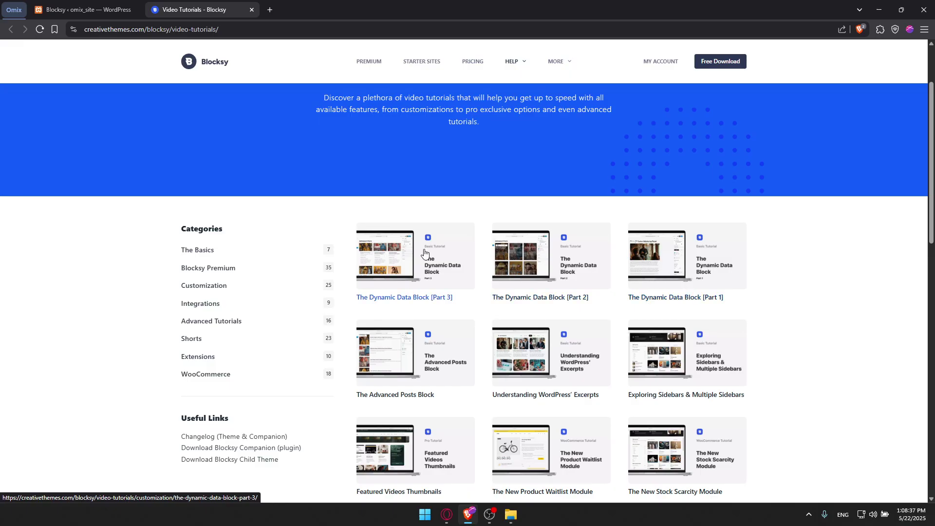
pyautogui.scroll(-2, 438, 248)
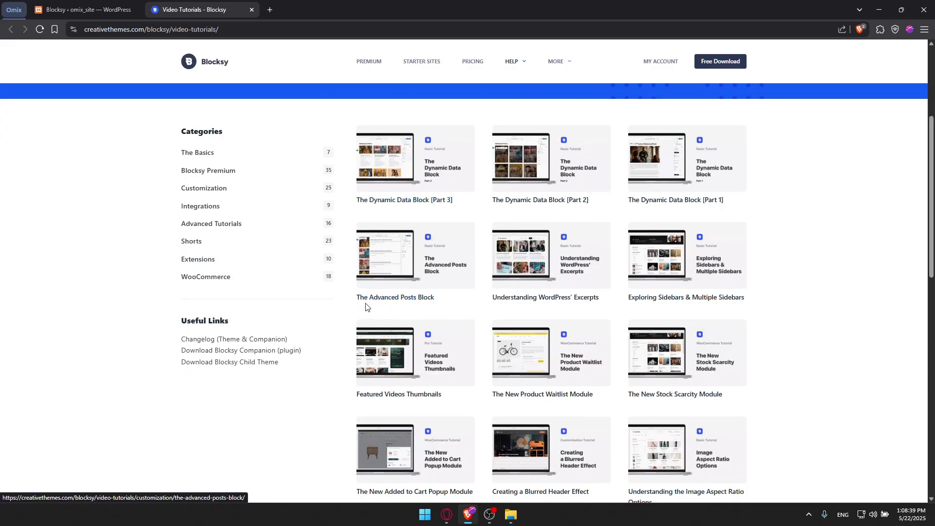
pyautogui.scroll(-1, 426, 296)
pyautogui.scroll(-3, 439, 266)
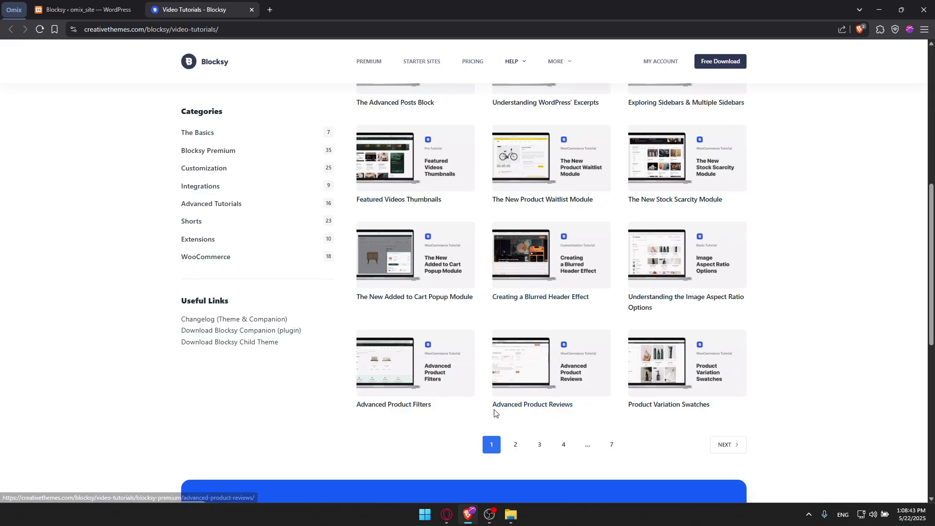
pyautogui.click(611, 445)
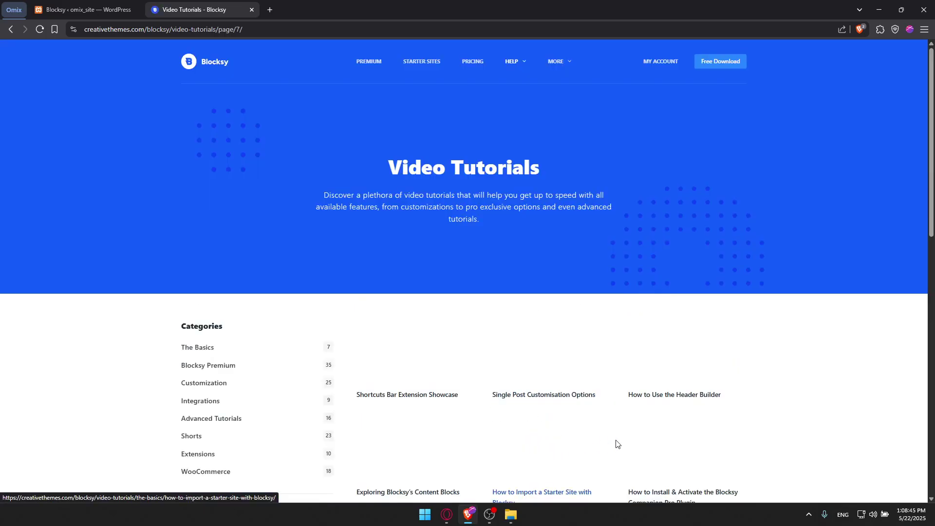
pyautogui.scroll(-5, 560, 385)
pyautogui.scroll(2, 563, 360)
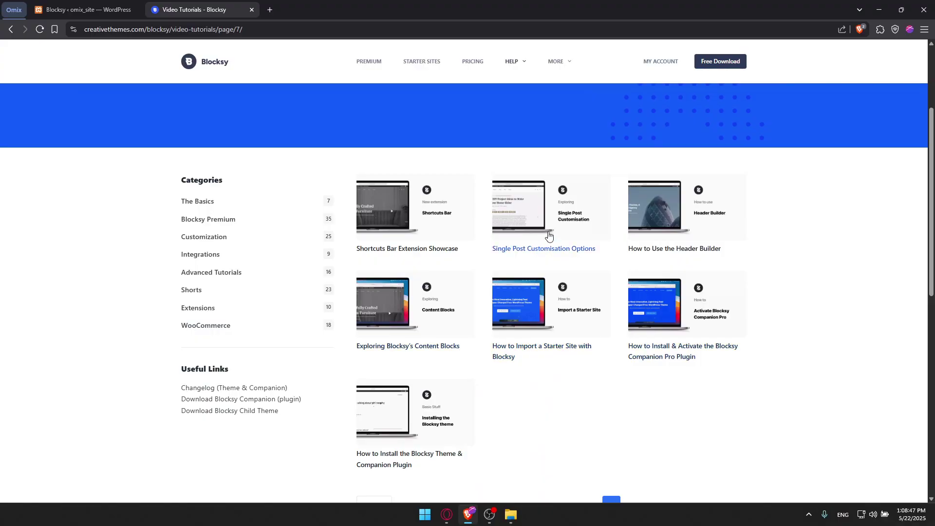
pyautogui.click(549, 212)
# - Start the tutorial video and dismiss the More videos panel
pyautogui.scroll(-3, 431, 260)
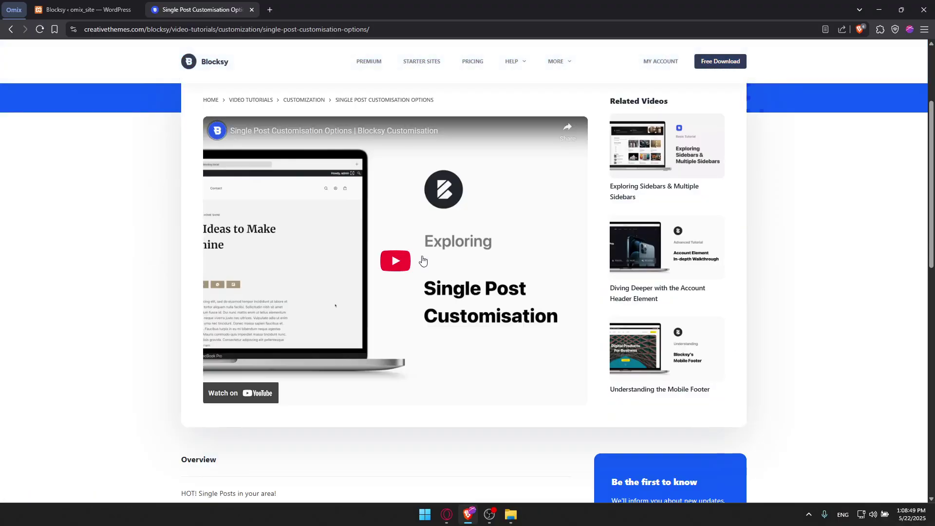
pyautogui.scroll(2, 380, 243)
pyautogui.scroll(-2, 367, 259)
pyautogui.click(397, 263)
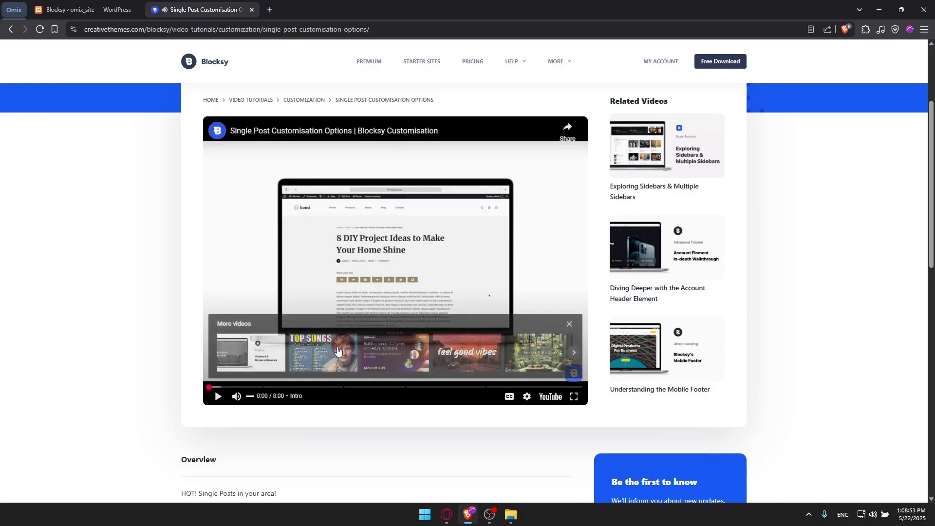
pyautogui.click(569, 324)
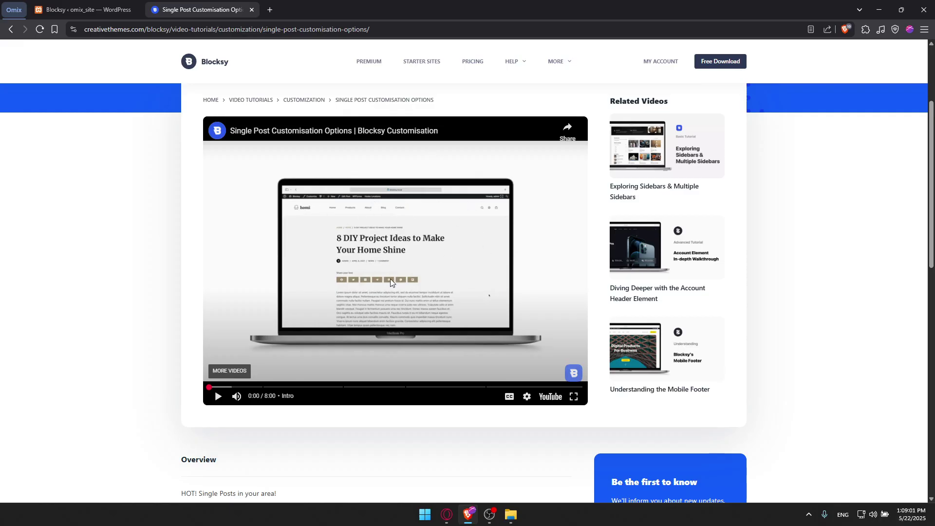
# - Close the Blocksy tutorial tab and return to the WordPress admin Dashboard
pyautogui.click(252, 10)
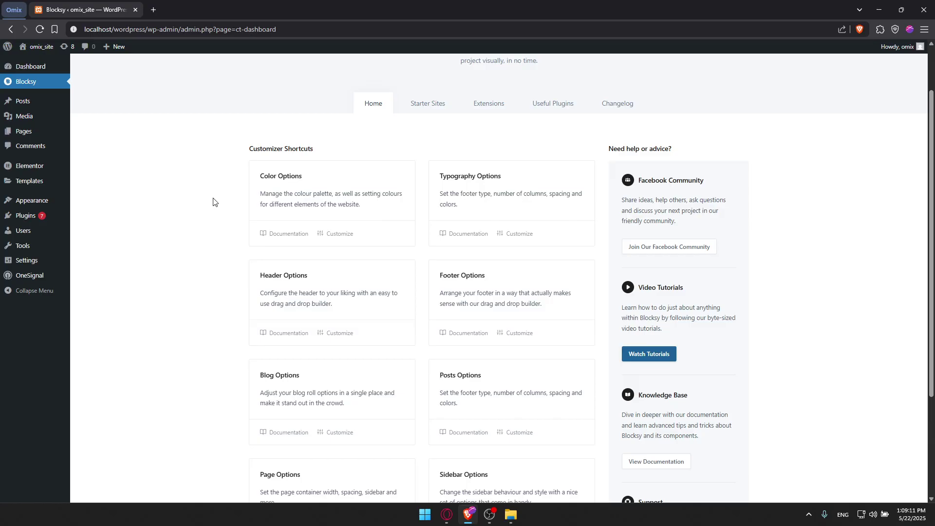
pyautogui.scroll(-2, 213, 202)
pyautogui.scroll(4, 205, 209)
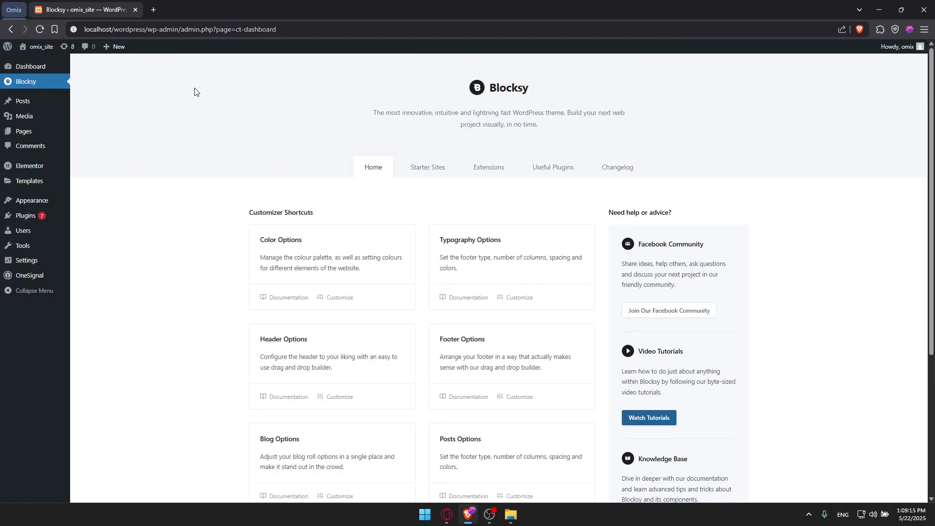
pyautogui.moveTo(29, 214)
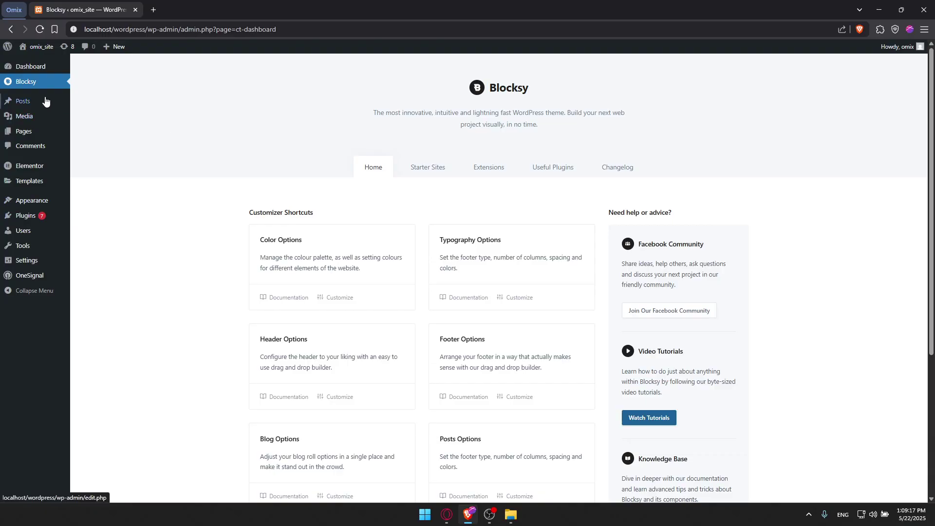
pyautogui.click(39, 81)
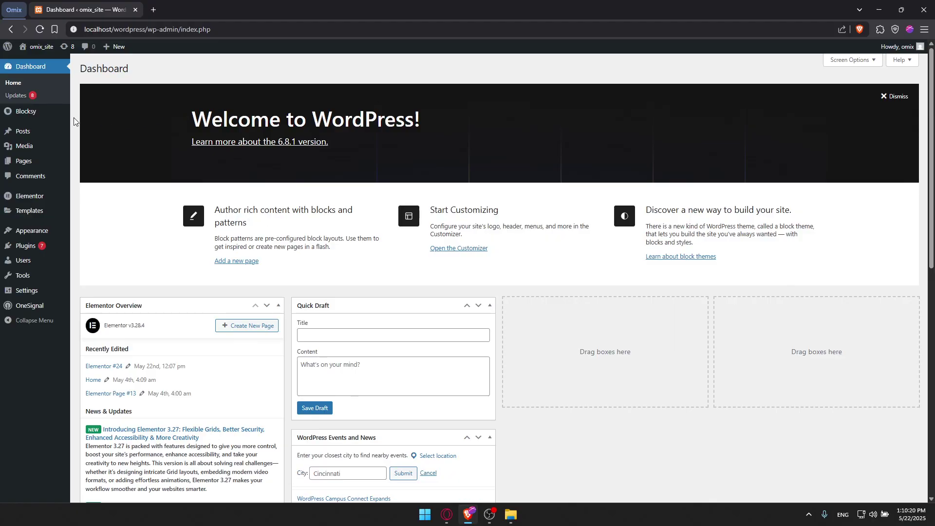
# - Open the Blocksy dashboard and view its Extensions, starting with Cookies Consent
pyautogui.click(26, 112)
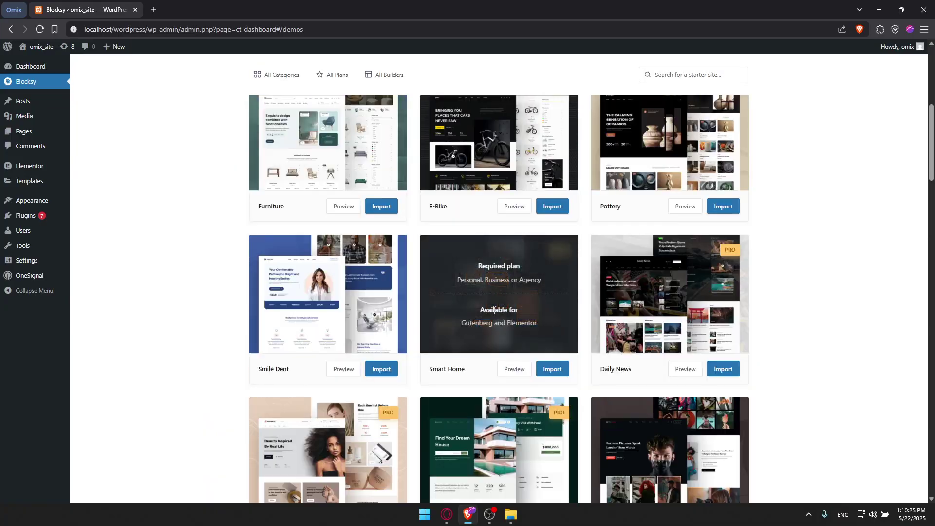
pyautogui.scroll(3, 355, 215)
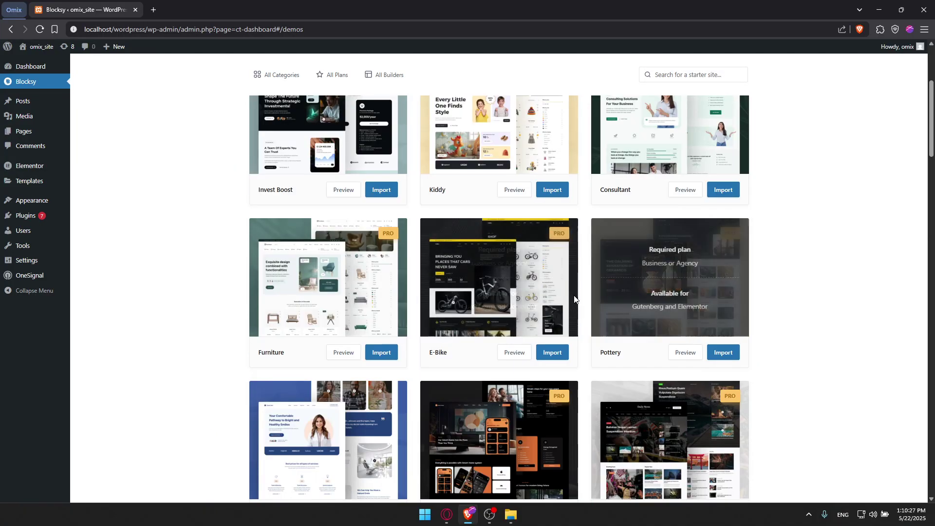
pyautogui.scroll(3, 466, 293)
pyautogui.click(475, 170)
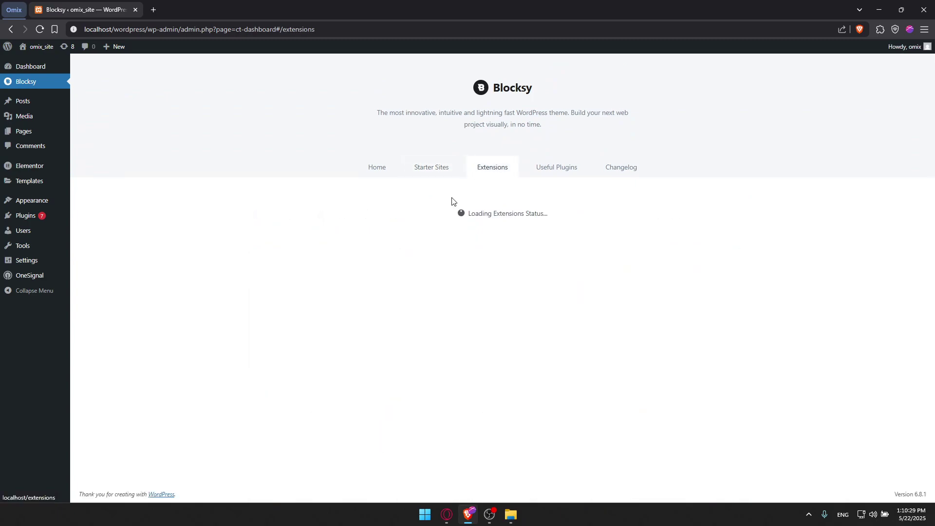
pyautogui.scroll(-1, 353, 248)
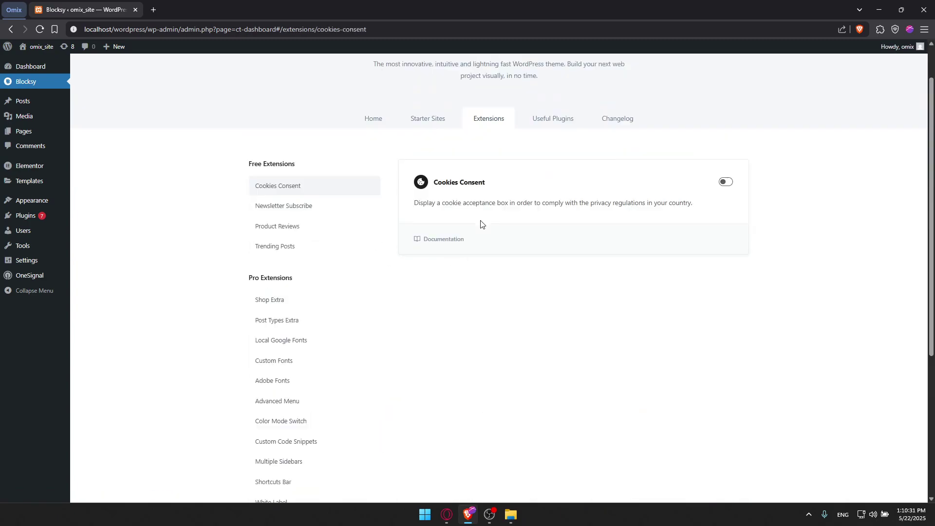
pyautogui.scroll(1, 482, 223)
# - Browse the Useful Plugins tab, selecting and clearing the Stackable description text
pyautogui.click(551, 170)
pyautogui.scroll(-2, 548, 250)
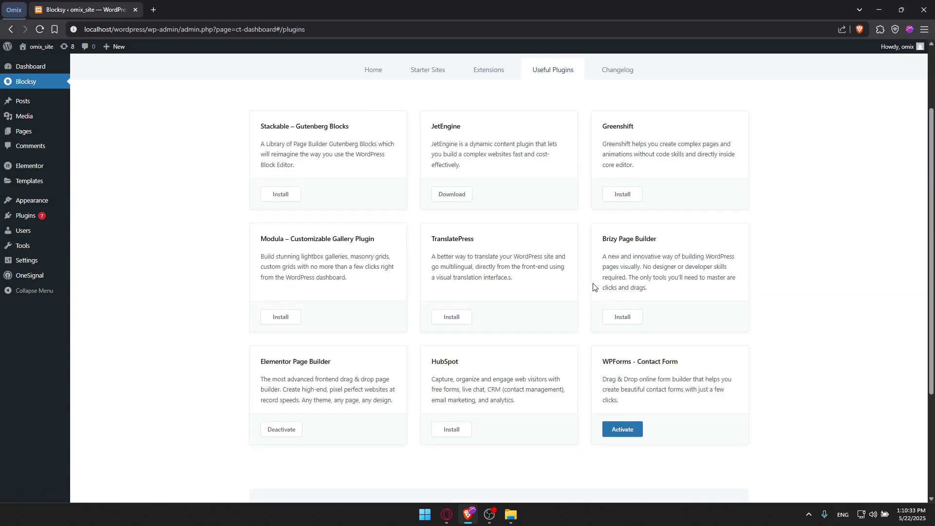
pyautogui.scroll(2, 496, 328)
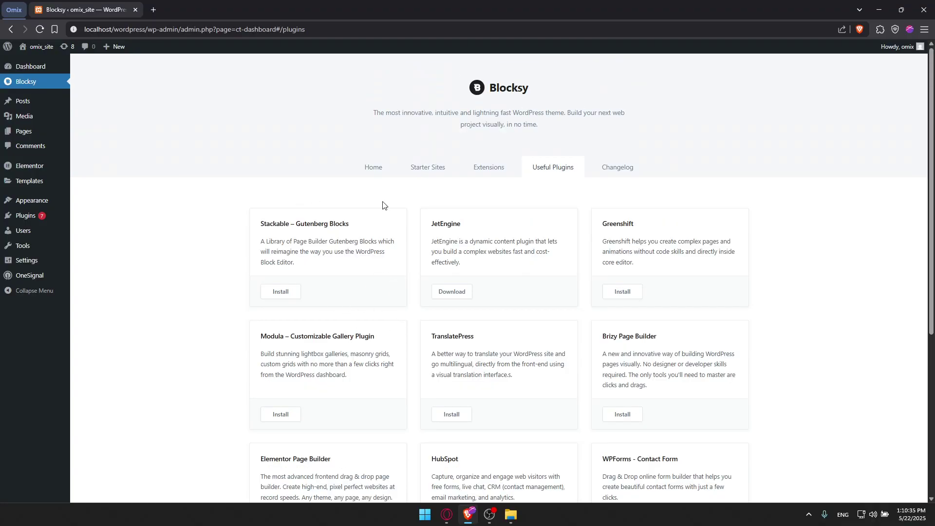
pyautogui.scroll(-5, 447, 296)
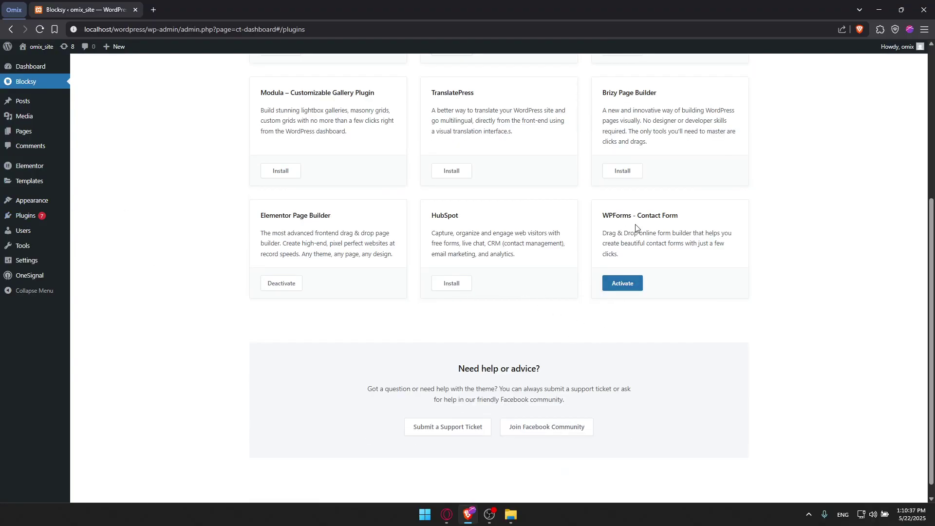
pyautogui.scroll(2, 625, 290)
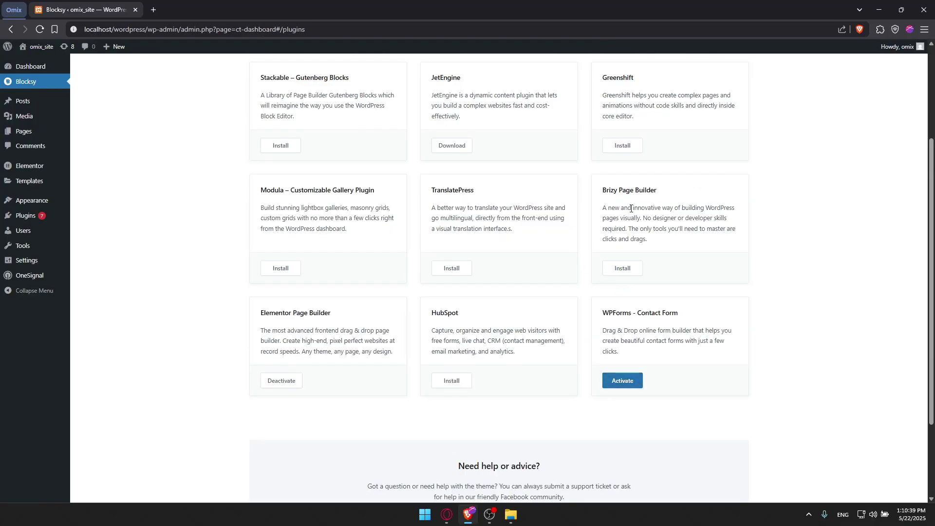
pyautogui.scroll(2, 456, 272)
pyautogui.moveTo(258, 195); pyautogui.dragTo(320, 222)
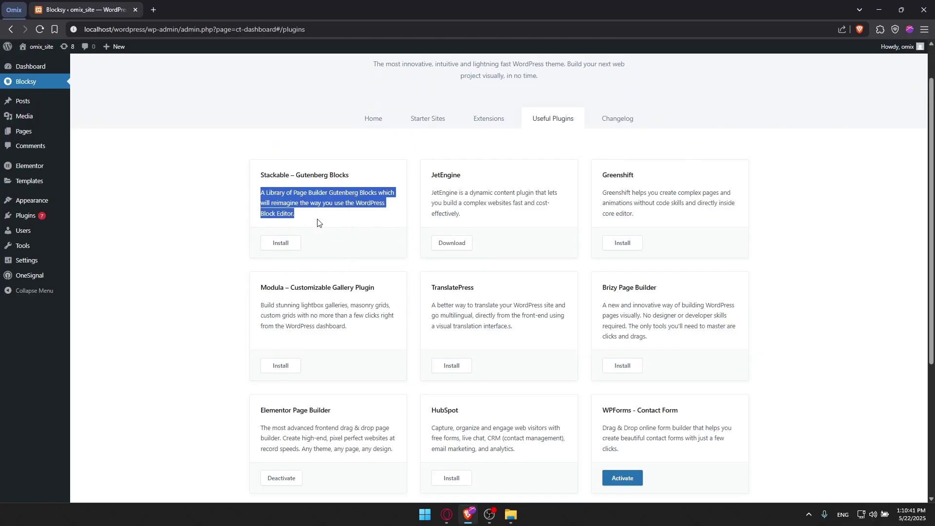
pyautogui.click(179, 216)
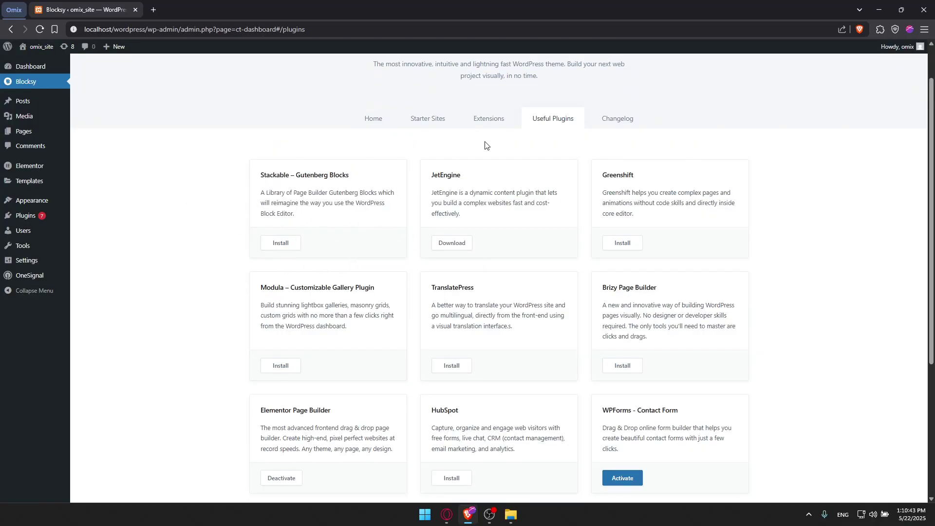
# - View the Blocksy Changelog, starting from version 2.0.98
pyautogui.click(619, 120)
pyautogui.scroll(-3, 410, 234)
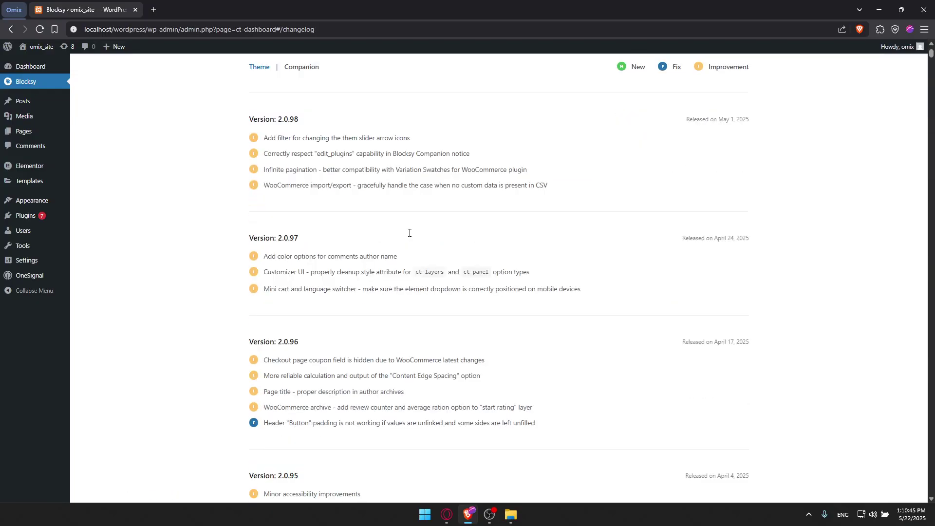
pyautogui.scroll(3, 363, 260)
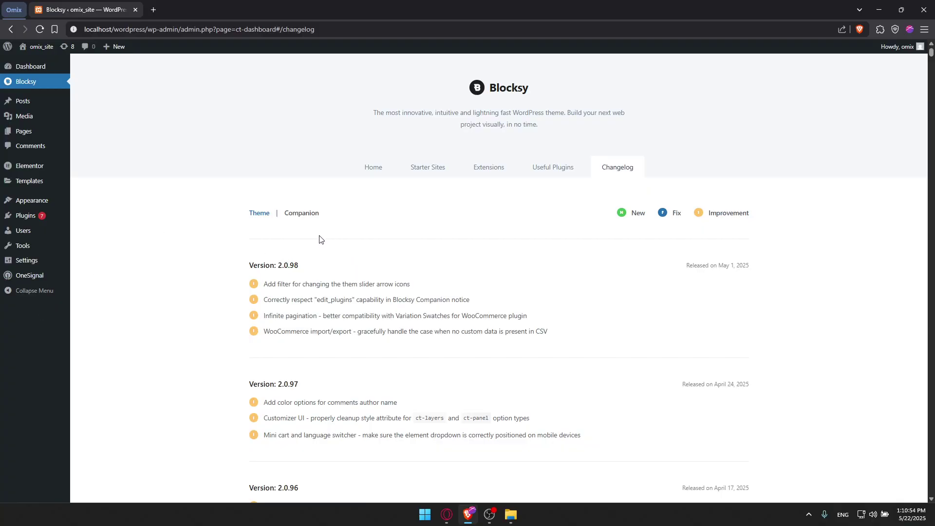
pyautogui.click(406, 175)
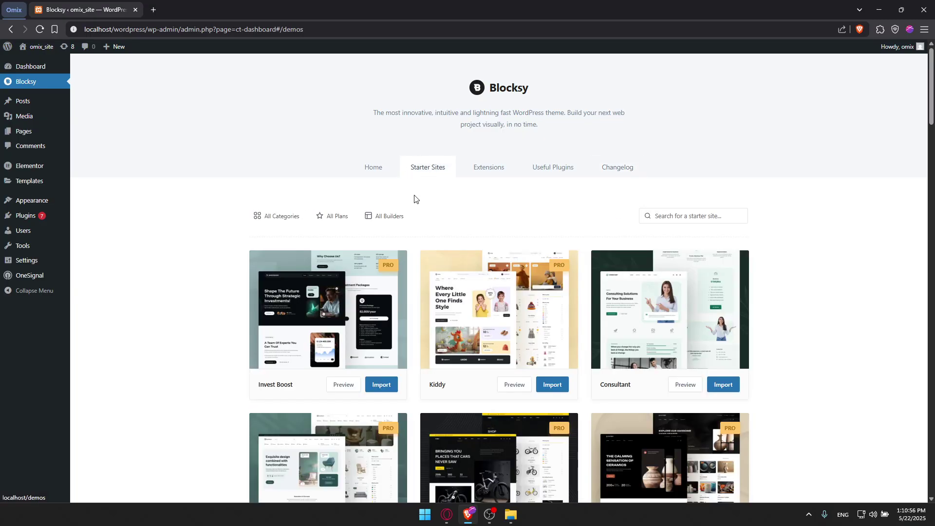